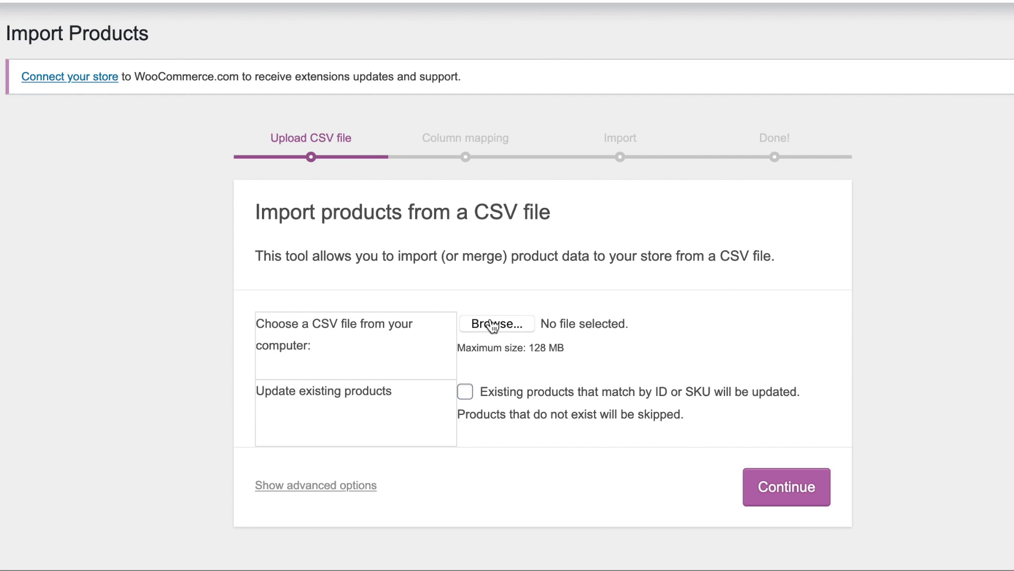
Import the products from new products.csv and enable updating existing products by ID
click(492, 325)
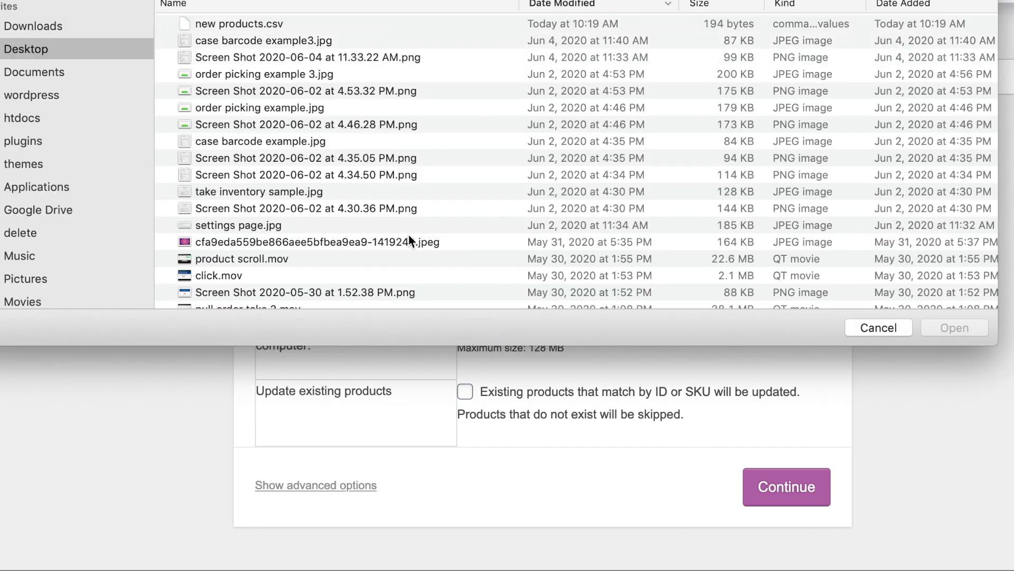
click(262, 27)
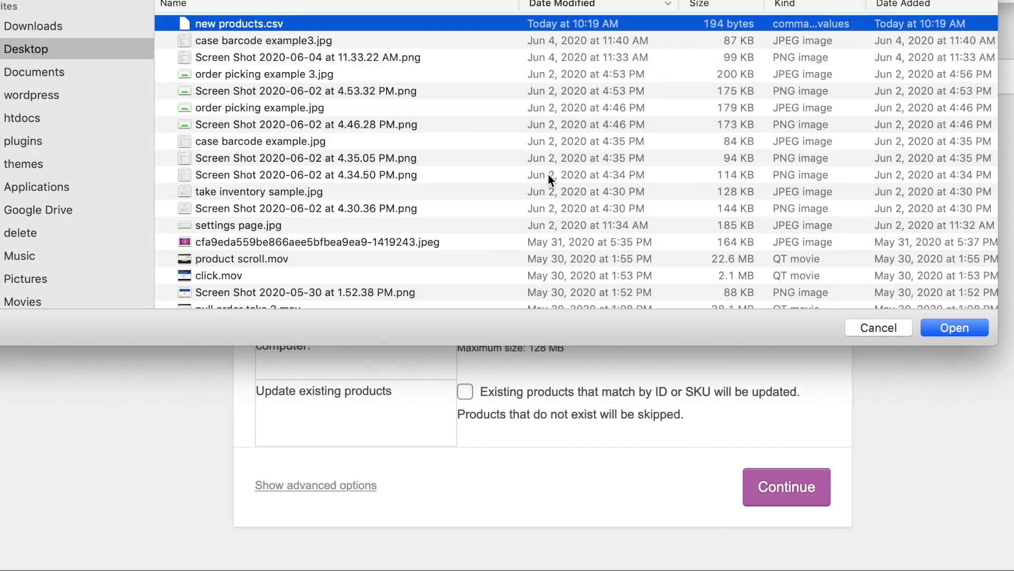
click(950, 328)
click(769, 493)
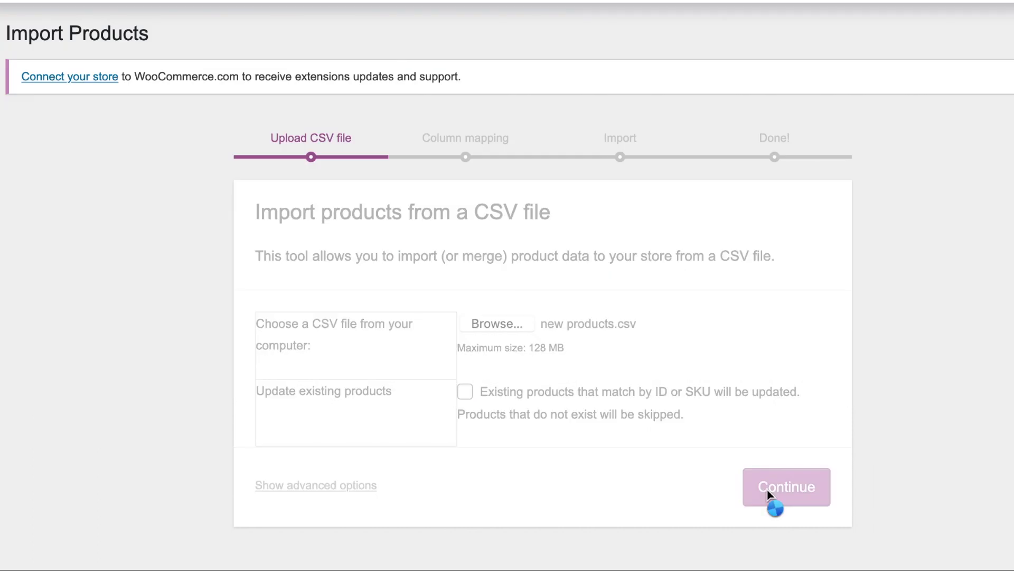
click(768, 502)
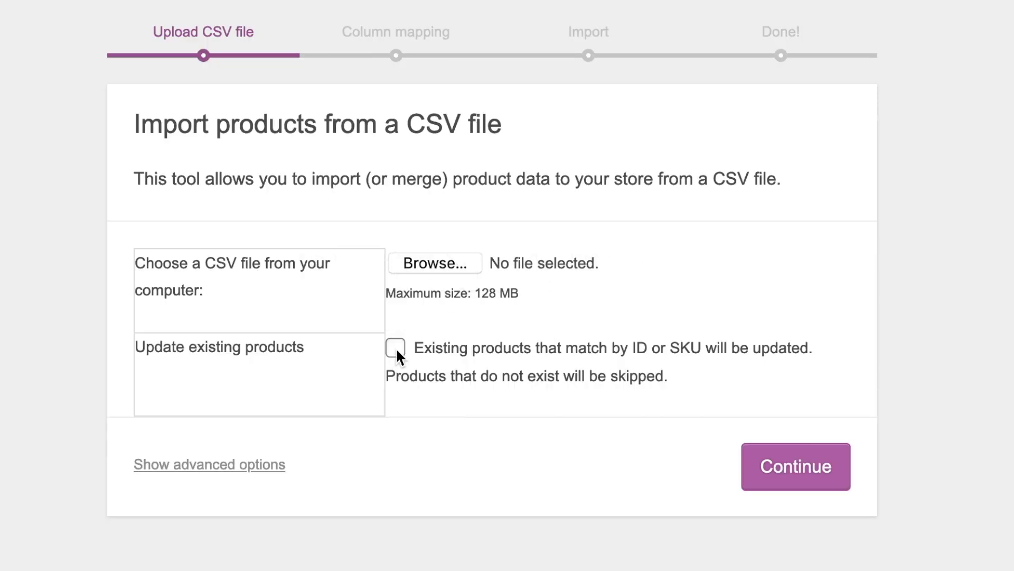
click(396, 349)
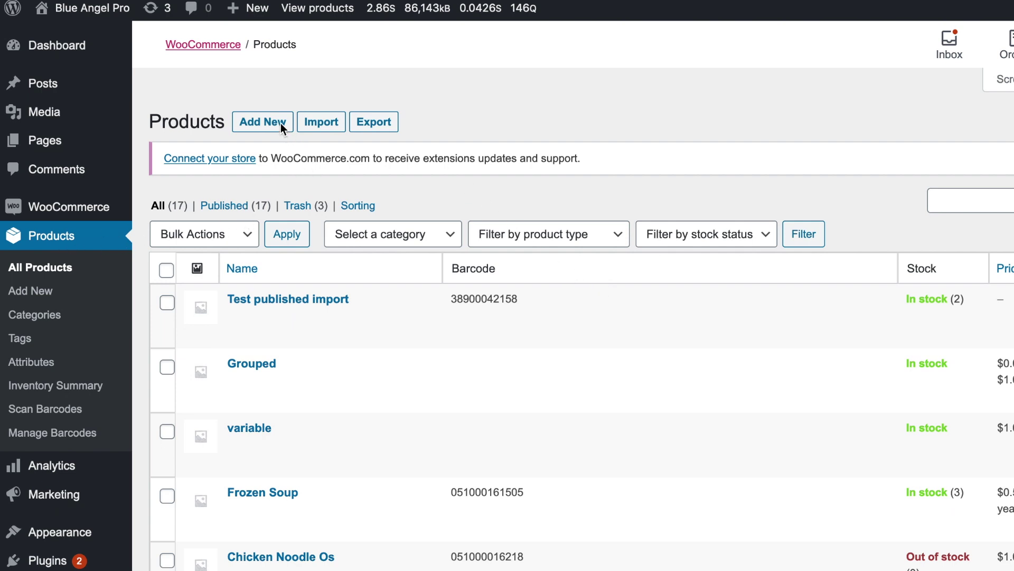
Open the product export page and scroll down to its export options and Generate CSV
click(377, 128)
scroll(403, 163, down, 1)
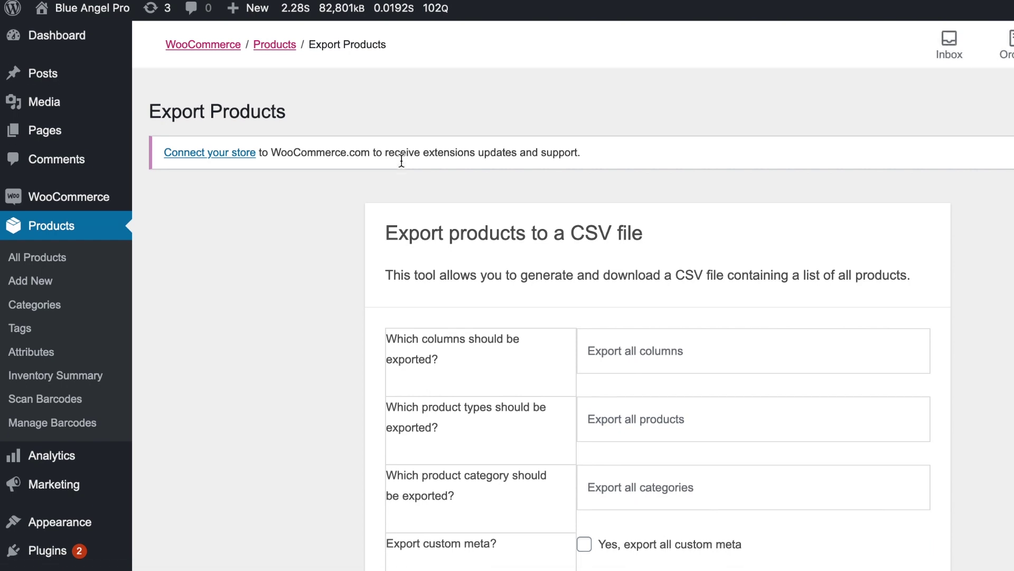
scroll(402, 167, down, 2)
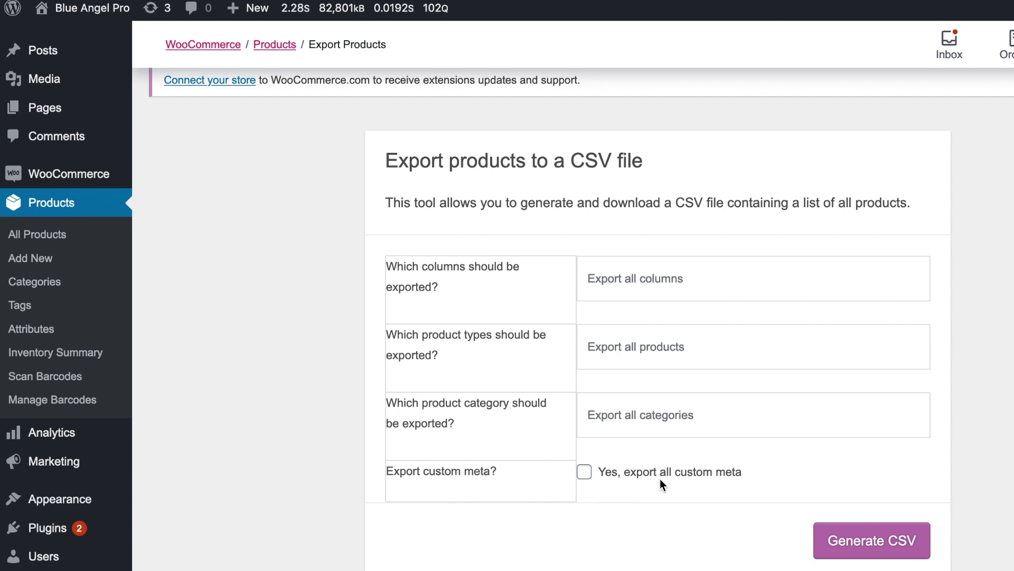
Bring the wc-product-export-8-6-2020 sheet forward in Numbers and scroll through its columns
key(super+Tab)
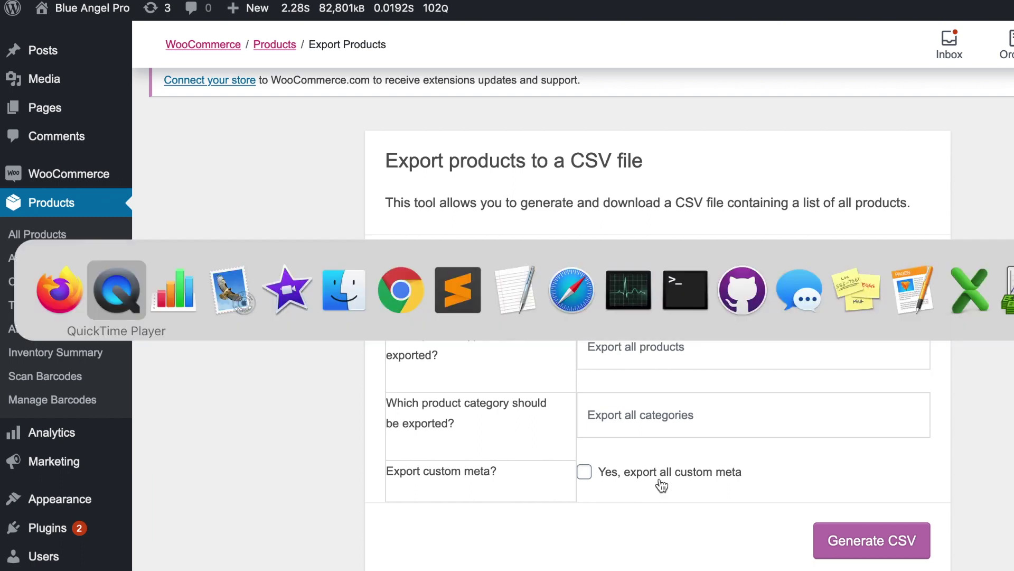
key(super+Tab)
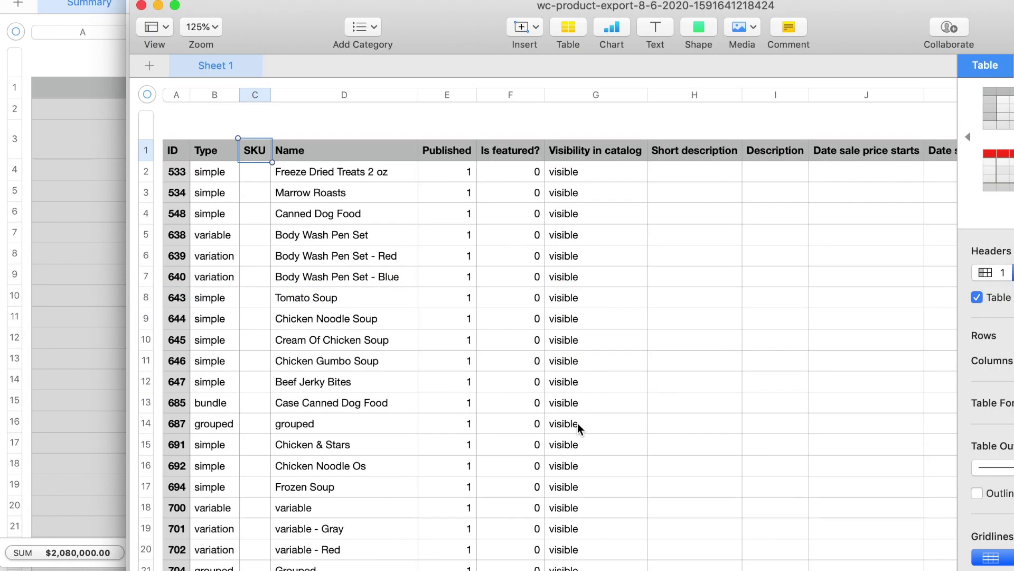
click(446, 340)
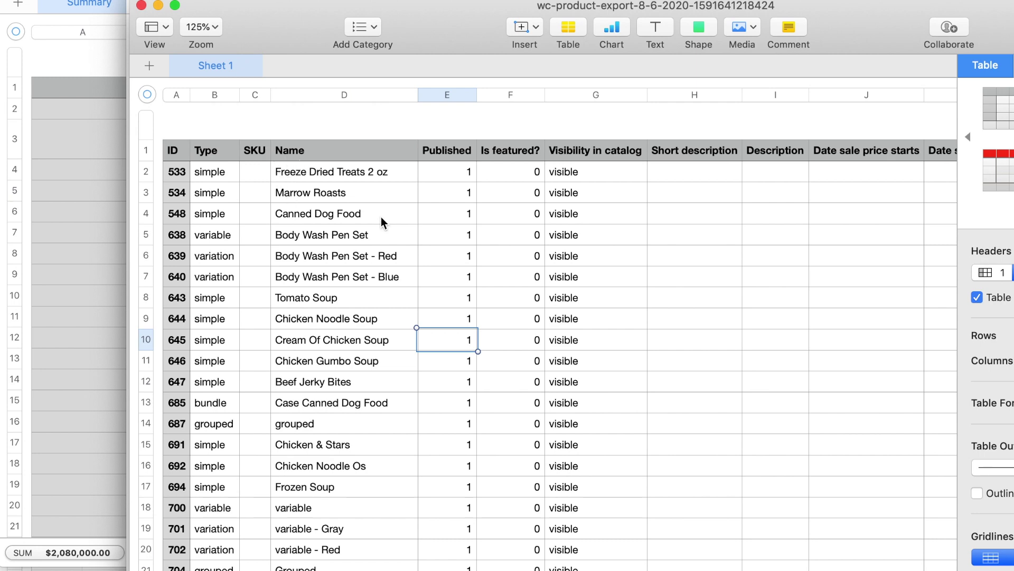
scroll(382, 217, right, 20)
scroll(381, 217, right, 15)
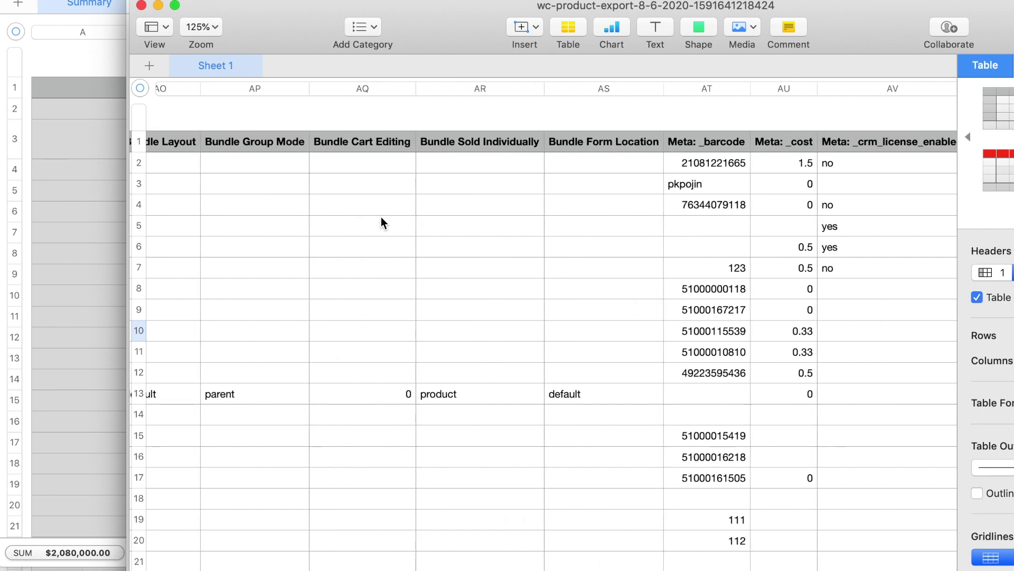
scroll(381, 216, right, 2)
scroll(702, 247, right, 4)
scroll(702, 247, left, 5)
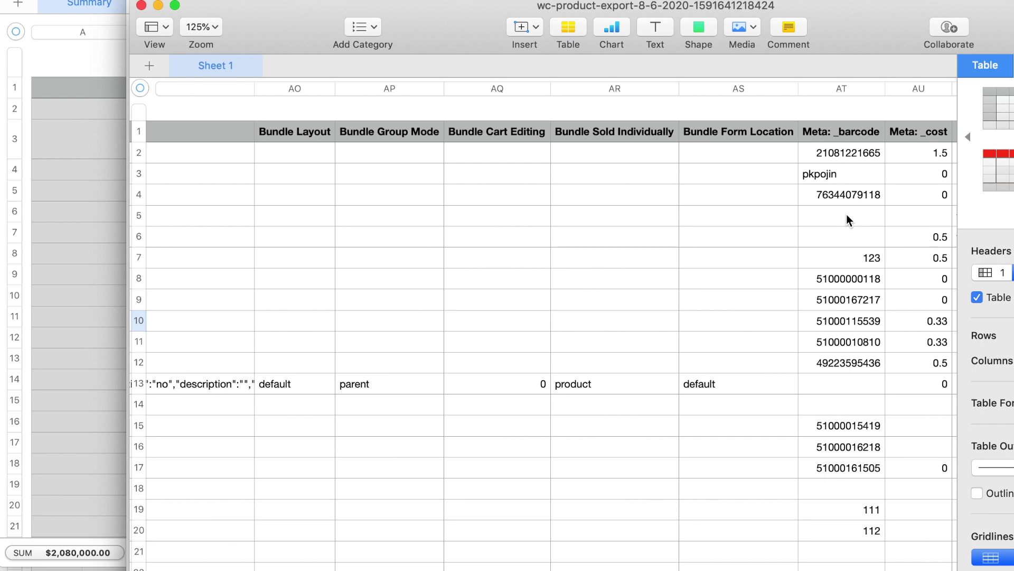
scroll(846, 214, left, 20)
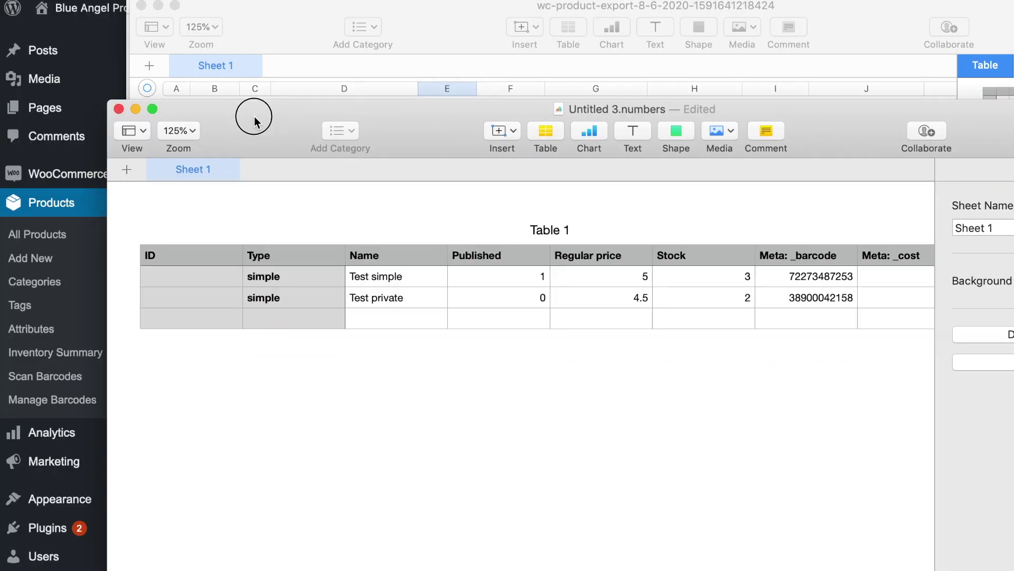
Move the Untitled 3 window up and add a header column before ID in Table 1
drag(253, 113, 268, 27)
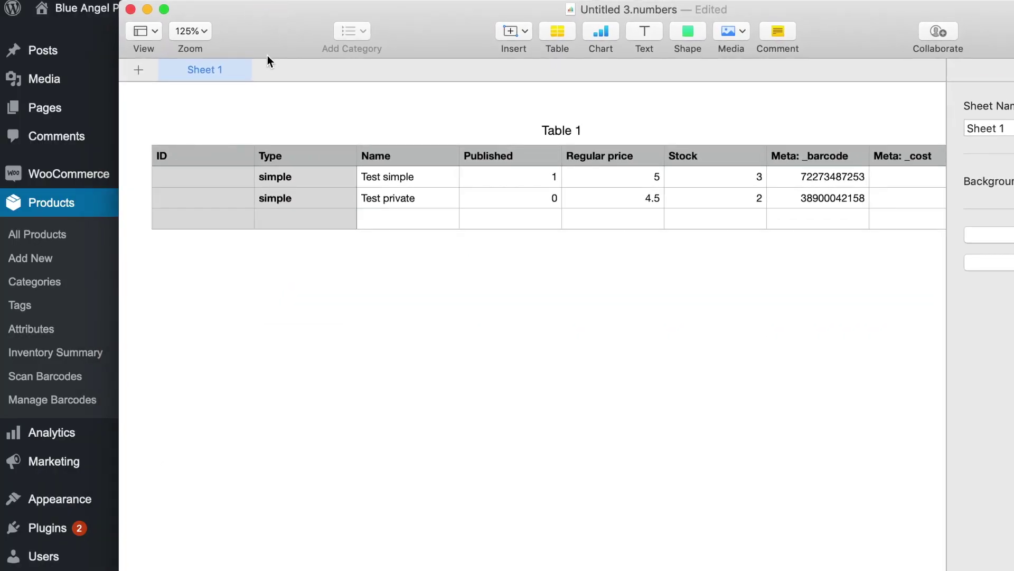
scroll(286, 252, right, 3)
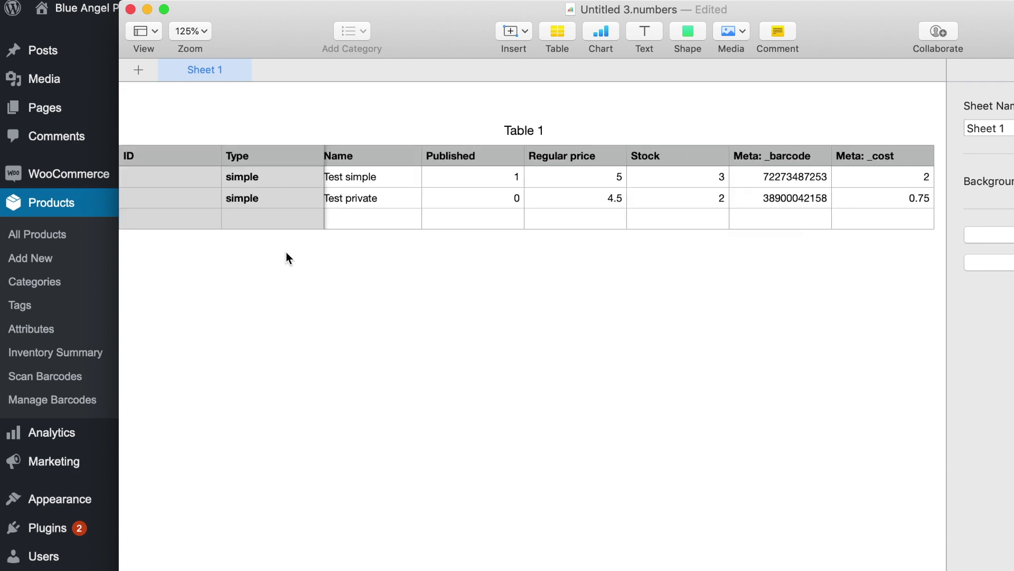
scroll(286, 253, left, 3)
click(208, 151)
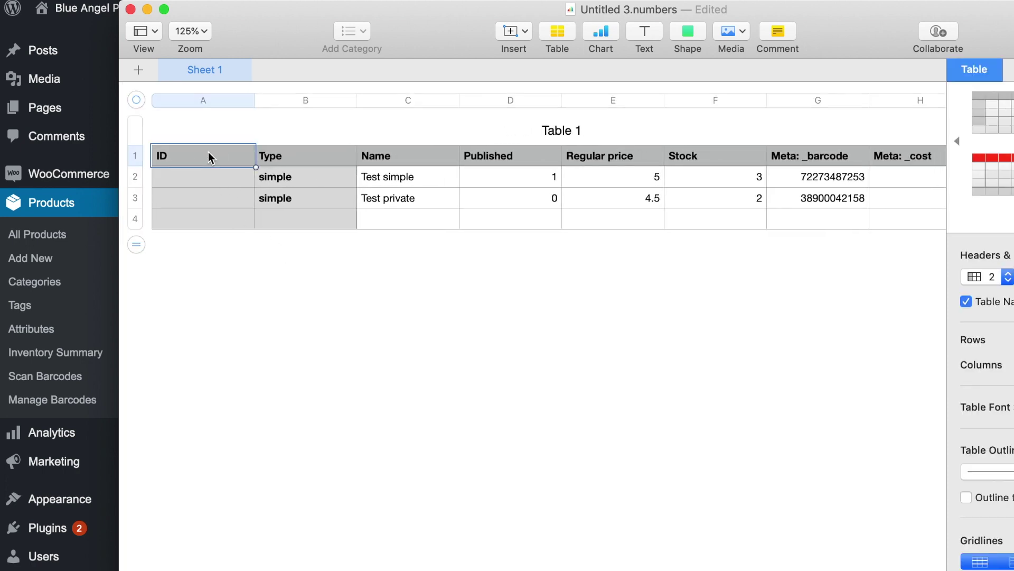
click(246, 101)
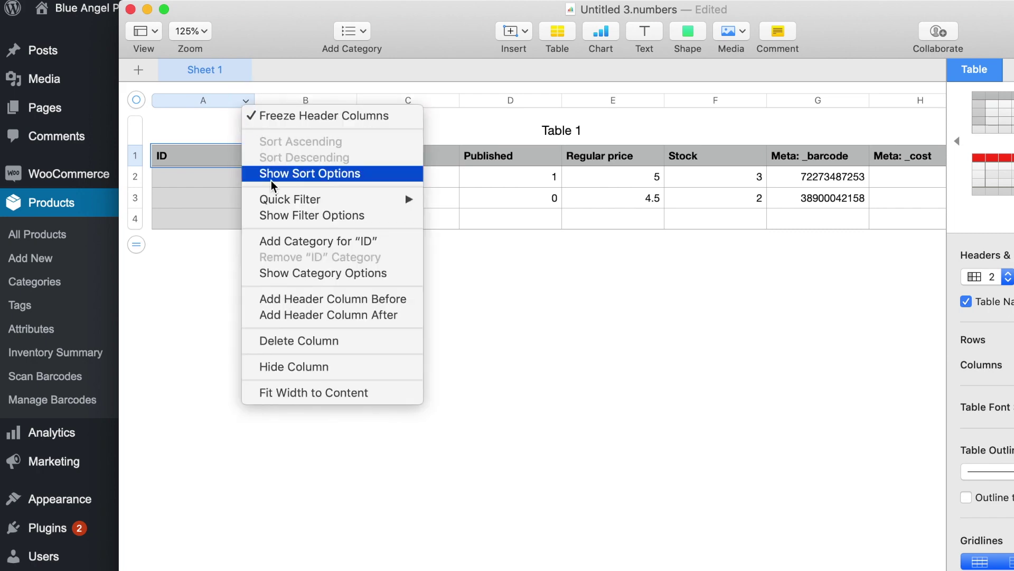
click(299, 301)
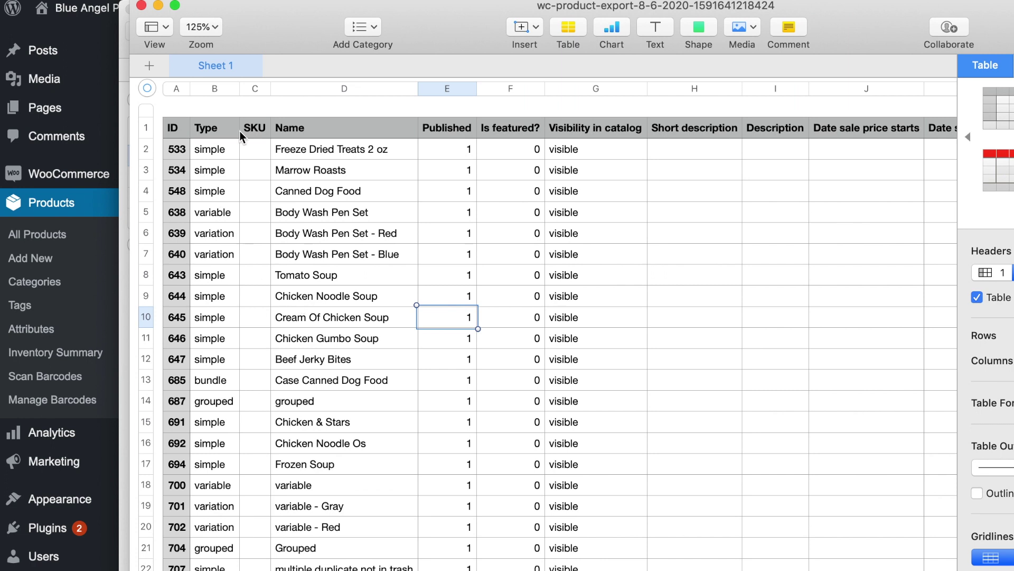
Paste SKU as the new column heading, then return to the WooCommerce export page
click(254, 129)
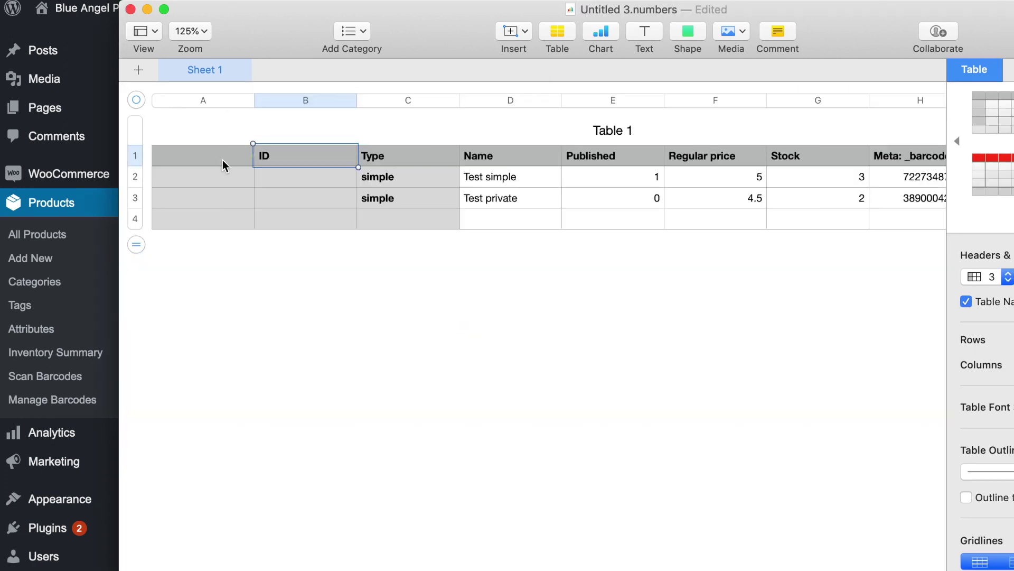
click(221, 158)
text(SKU)
click(249, 274)
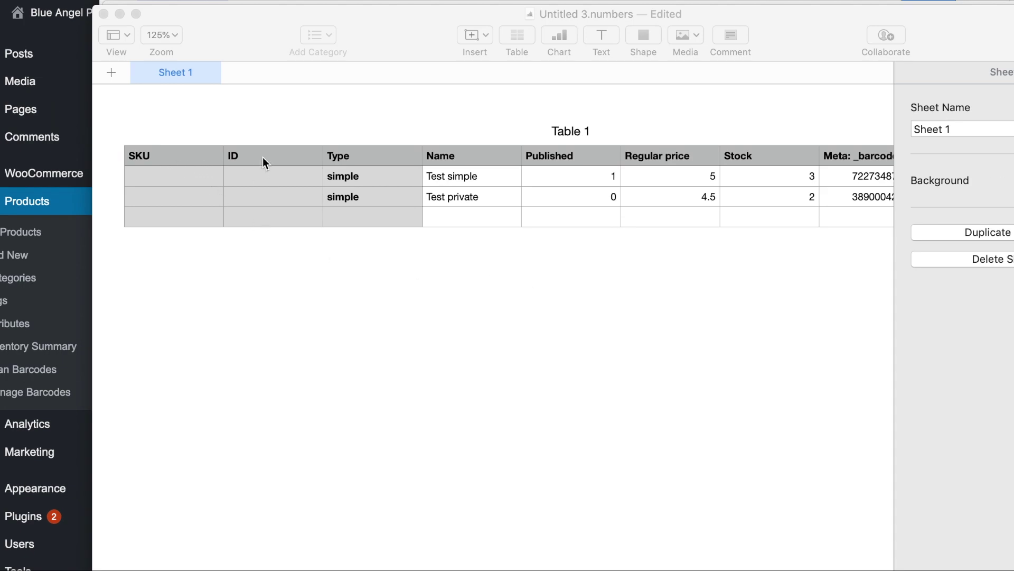
click(202, 161)
click(202, 160)
click(249, 165)
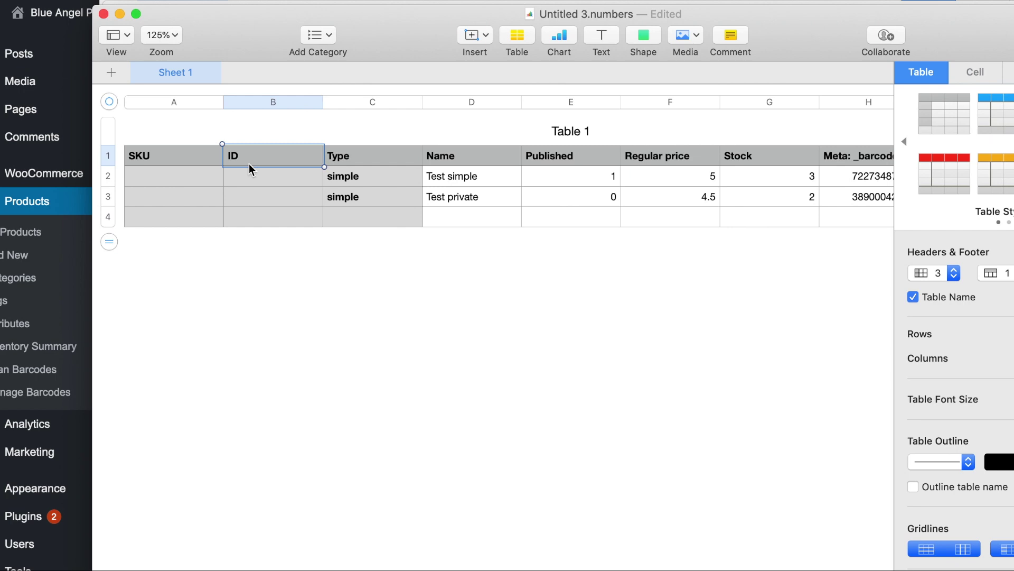
key(super+Tab)
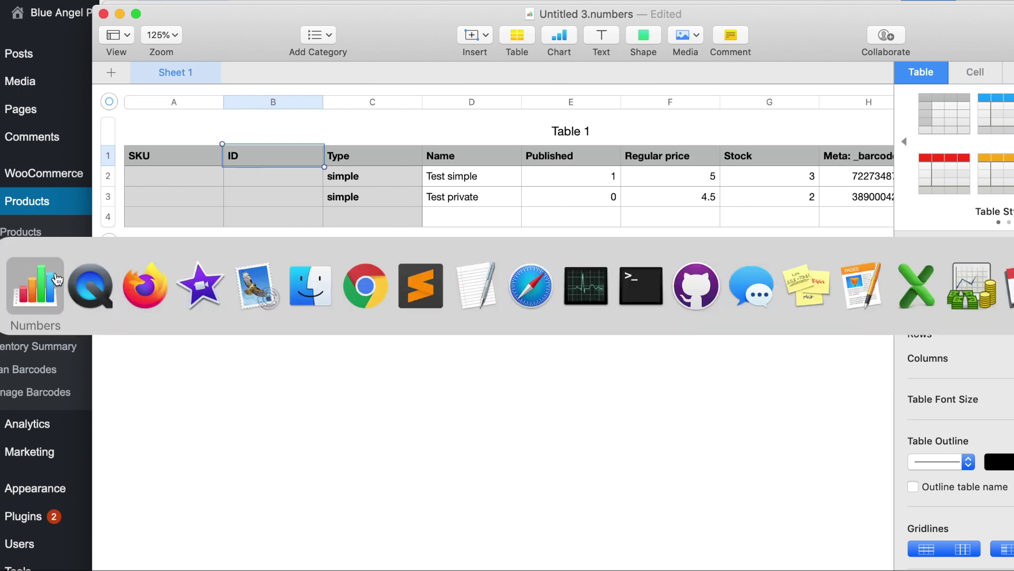
scroll(243, 211, up, 3)
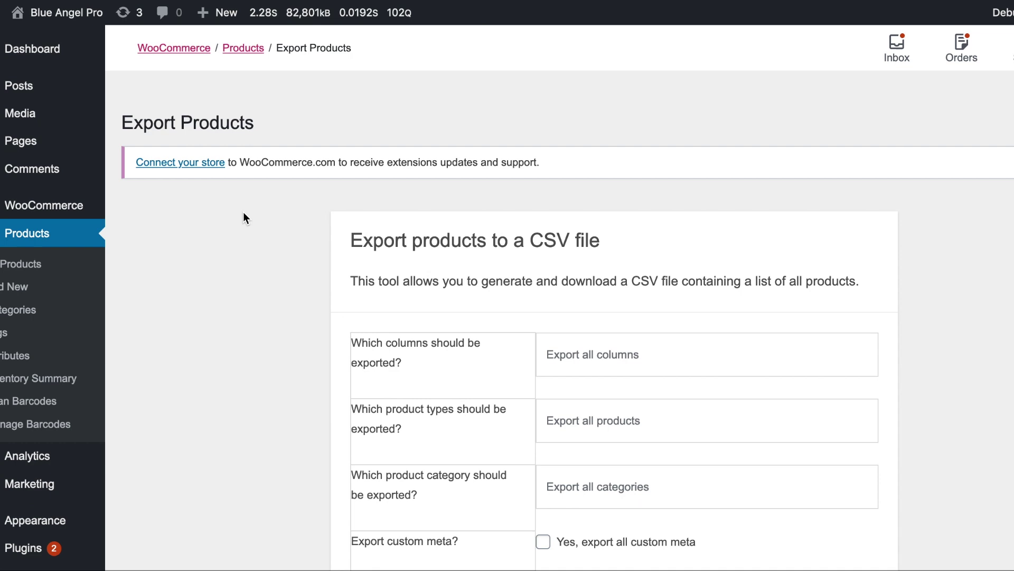
Check product IDs in the Products list, such as Test published import as 722, then return to Numbers
click(33, 233)
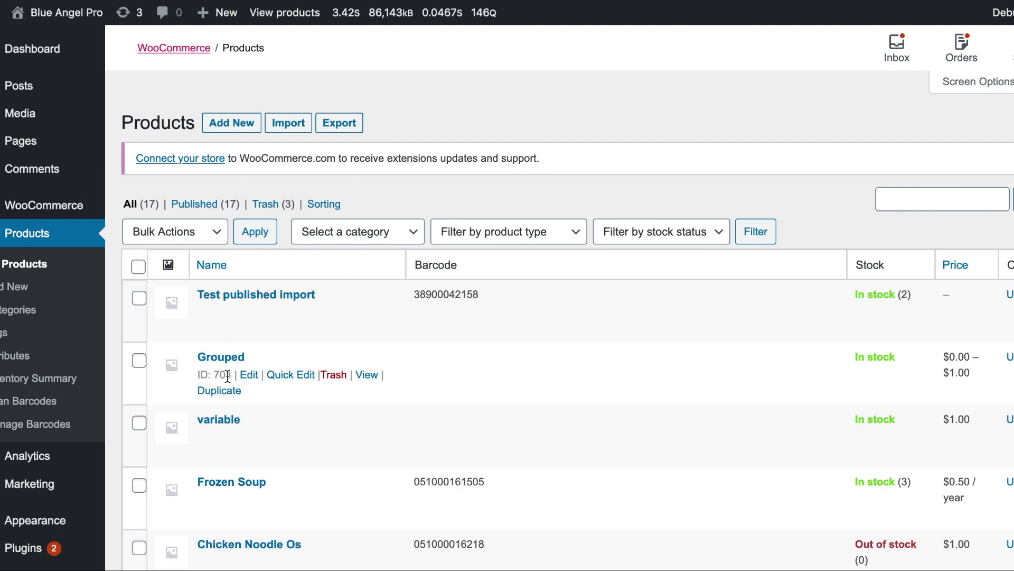
scroll(231, 376, down, 2)
scroll(227, 376, up, 2)
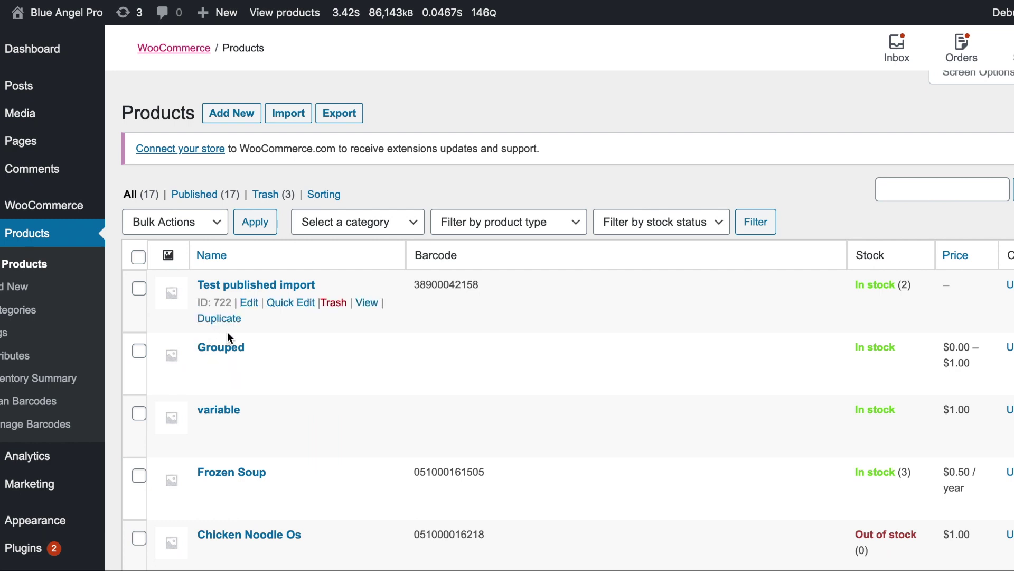
key(super+Tab)
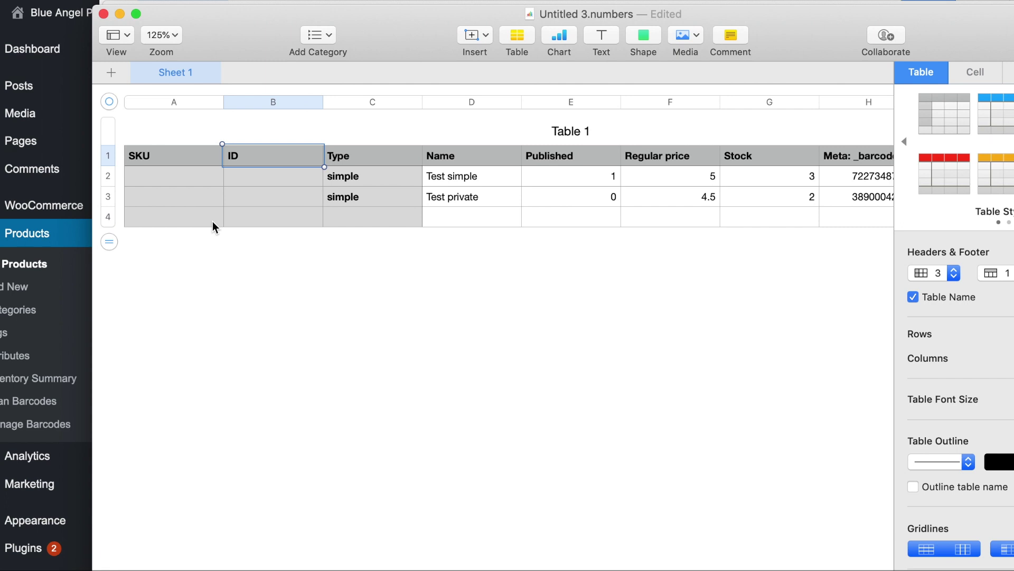
Review the Test simple and Test private rows across the ID, name, published, price, stock, barcode and cost columns
click(204, 178)
click(251, 177)
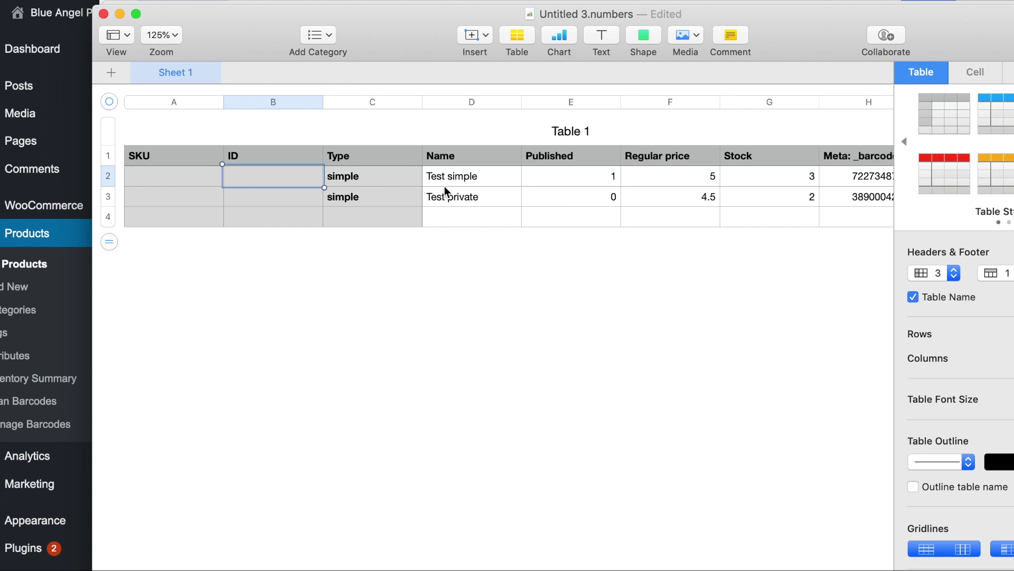
click(470, 185)
click(497, 201)
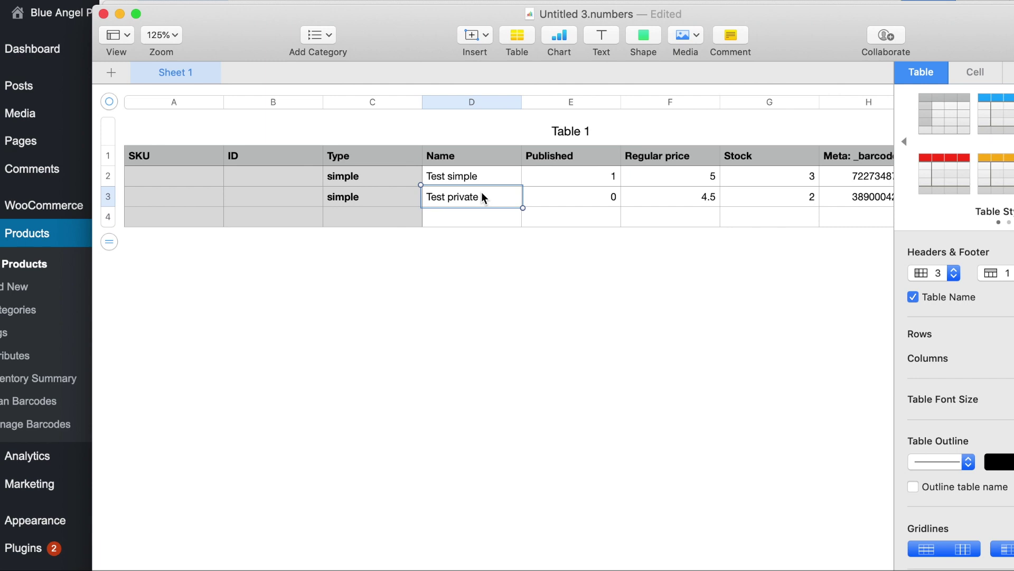
click(583, 182)
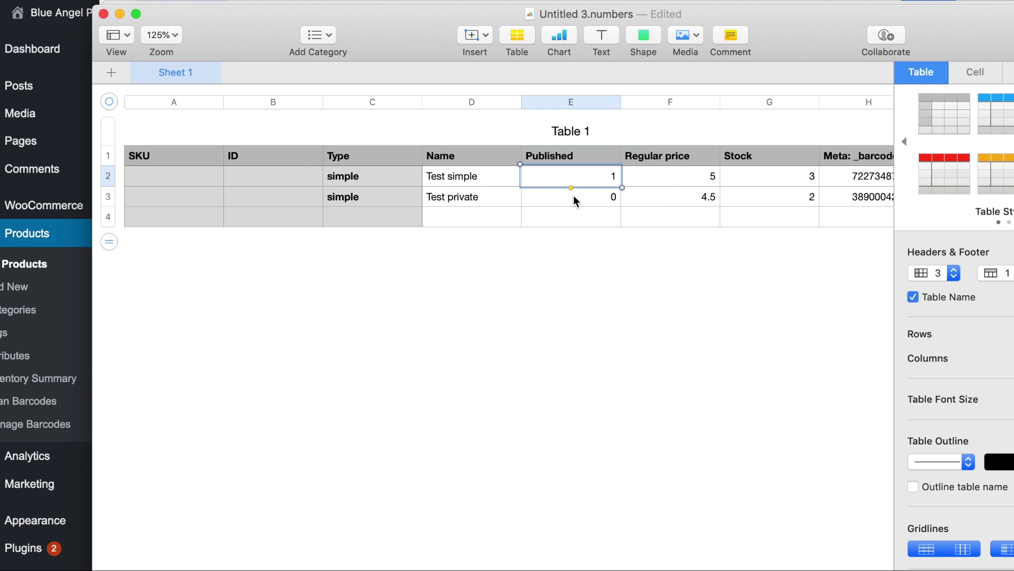
scroll(565, 195, right, 2)
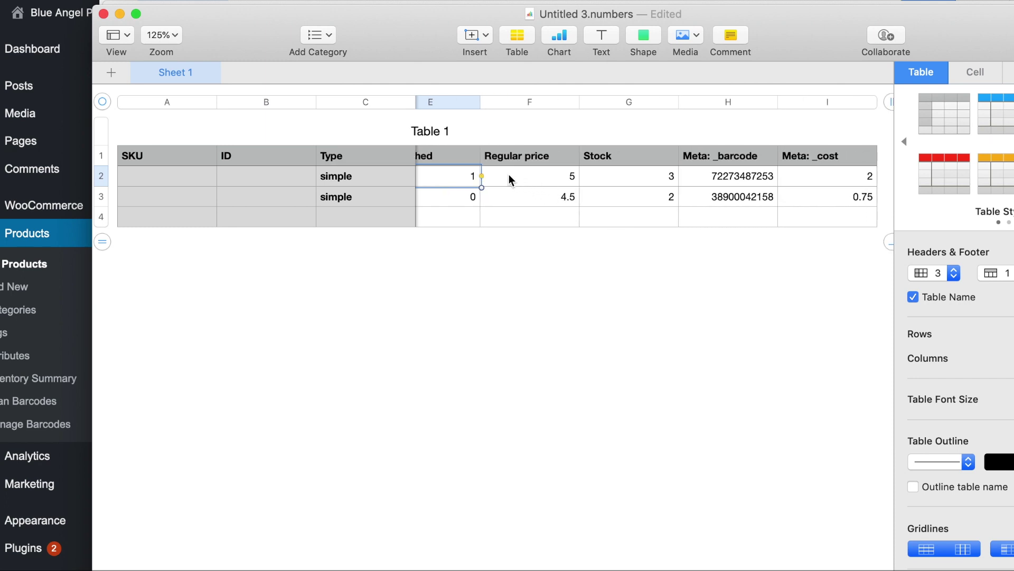
scroll(544, 196, right, 2)
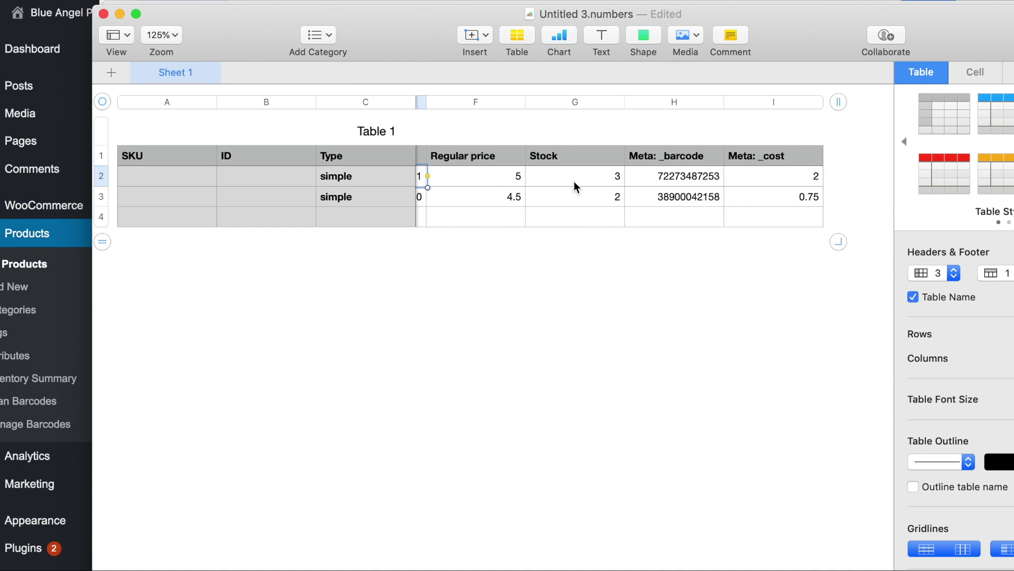
scroll(575, 187, right, 1)
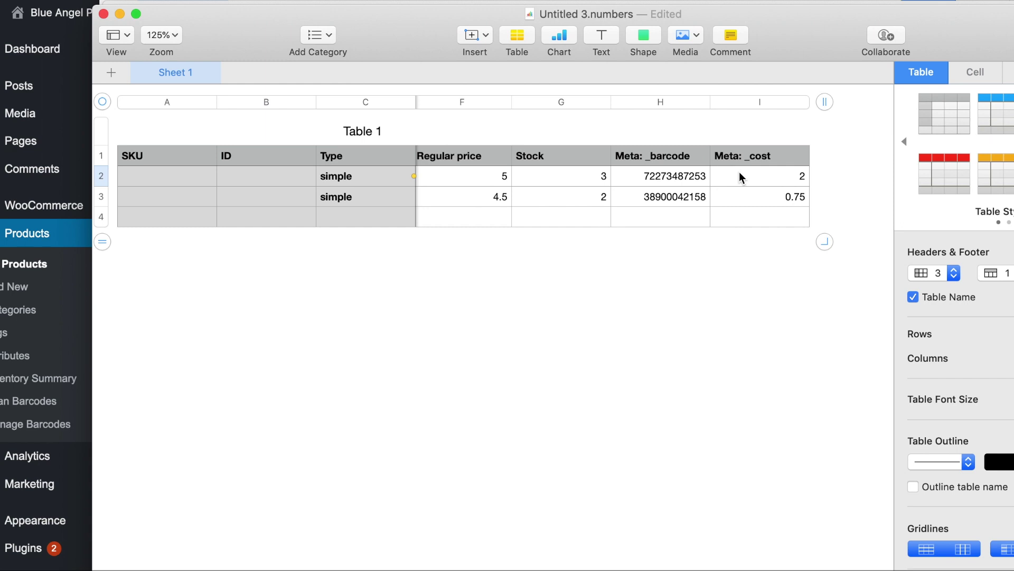
click(328, 218)
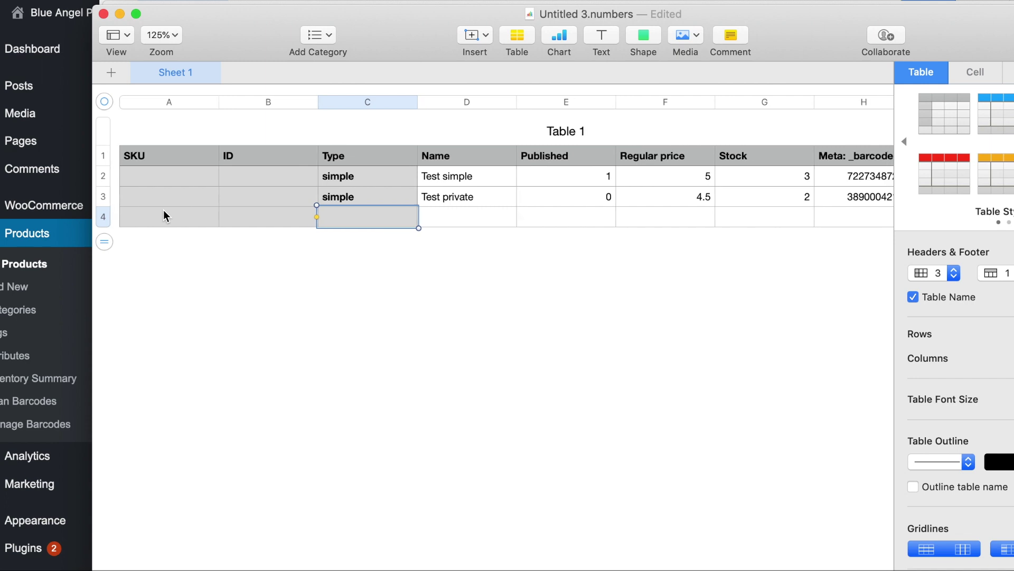
Enter type simple, name dog food, published 1 and price 2.5 in row 4
scroll(166, 216, left, 1)
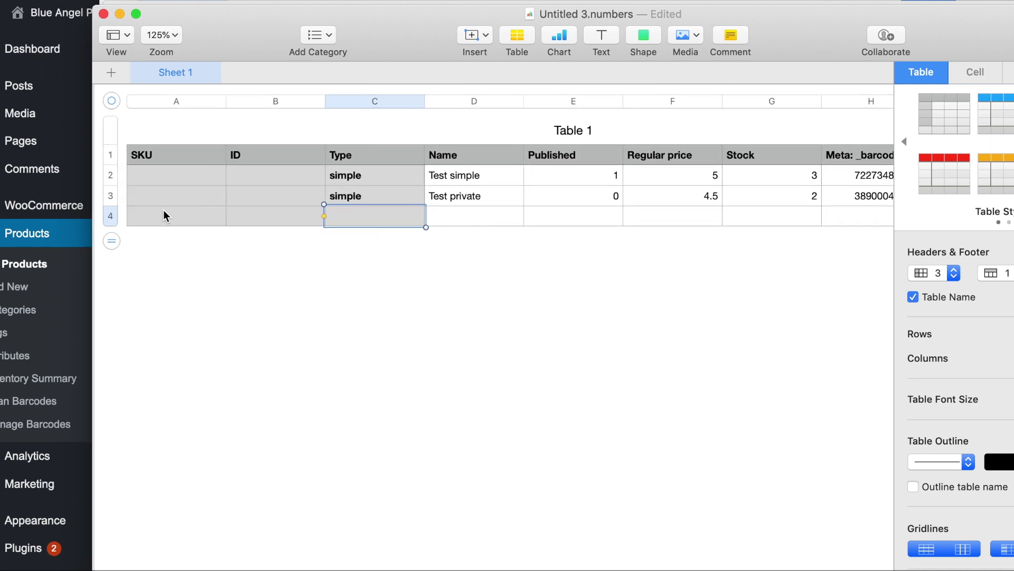
scroll(166, 216, right, 1)
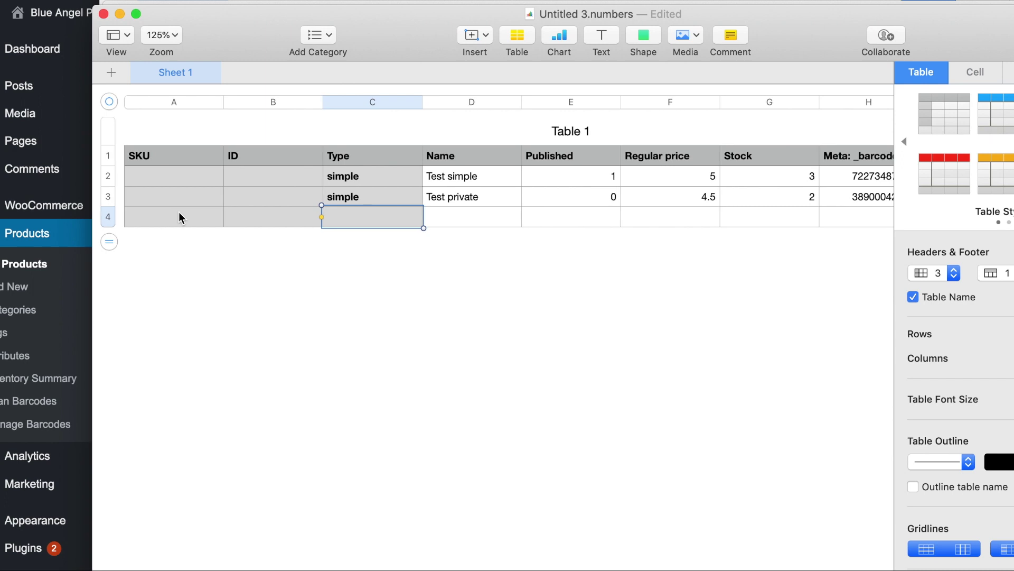
text(simple)
key(Tab)
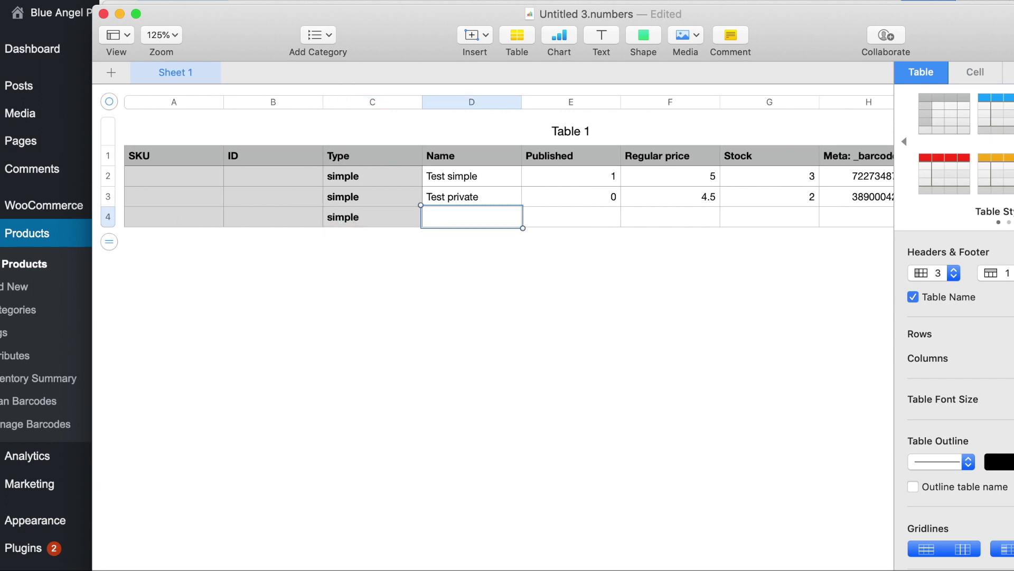
text(dog food)
key(Tab)
text(1)
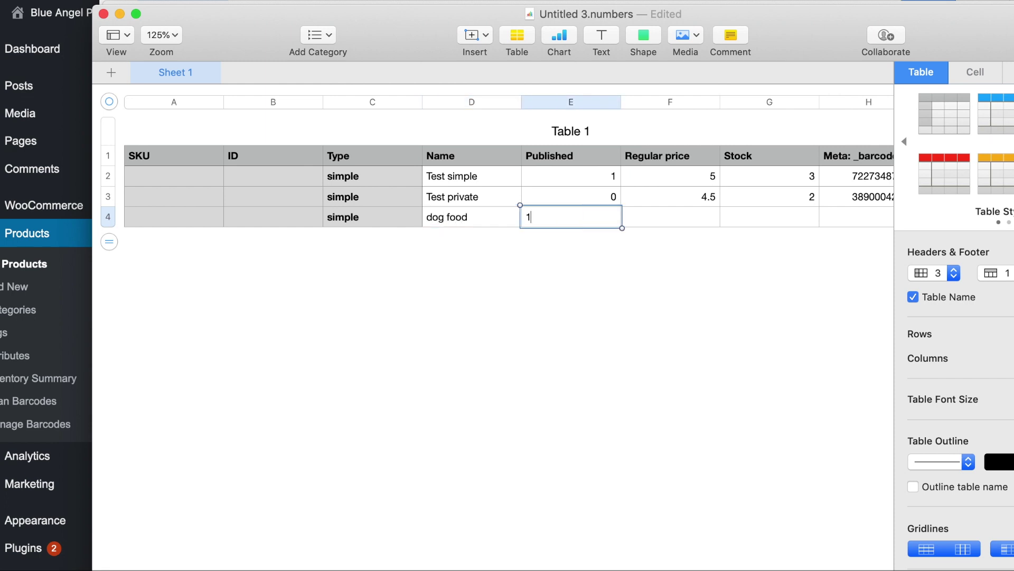
key(Tab)
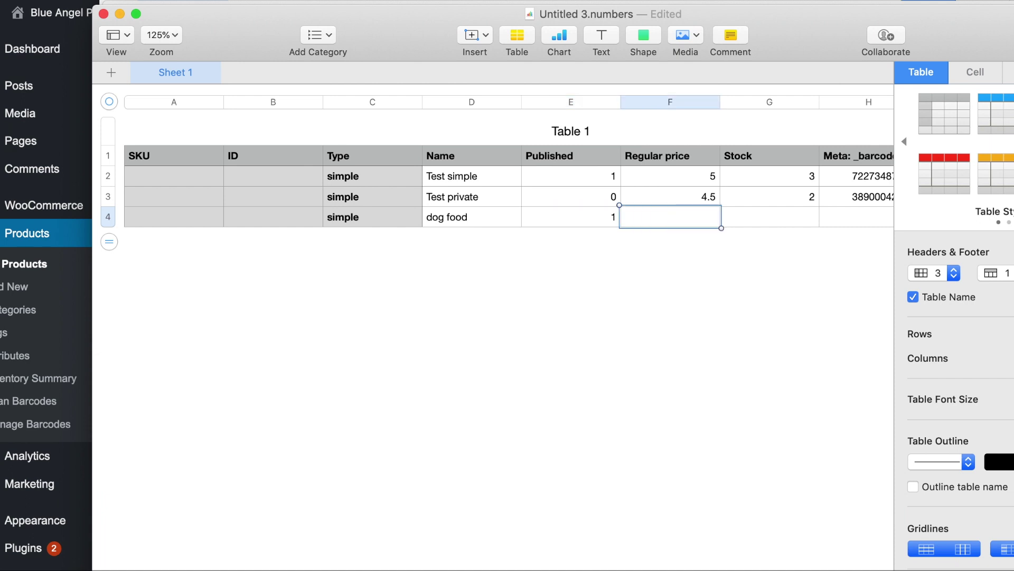
text(2.5)
key(Tab)
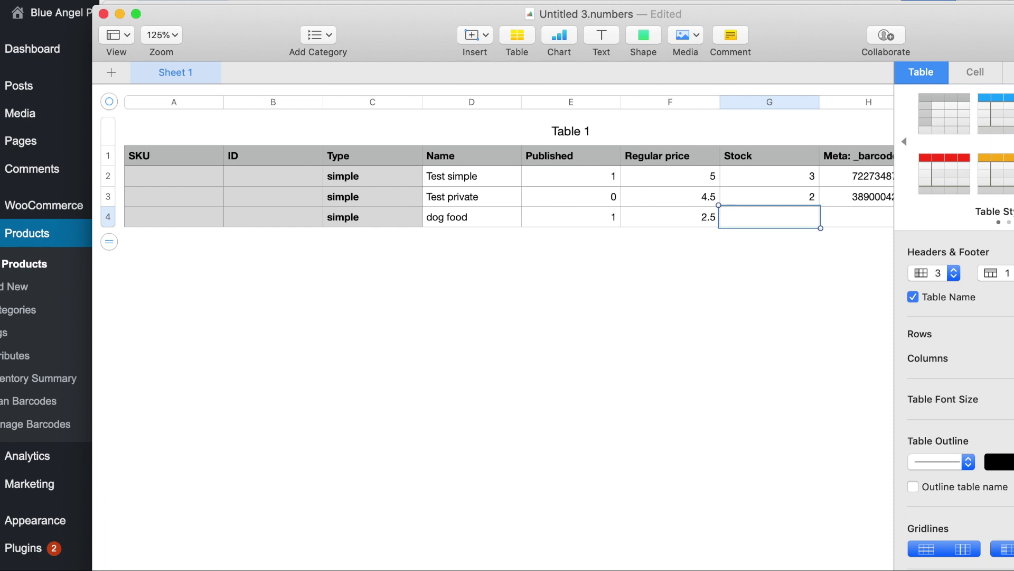
text(10)
key(Tab)
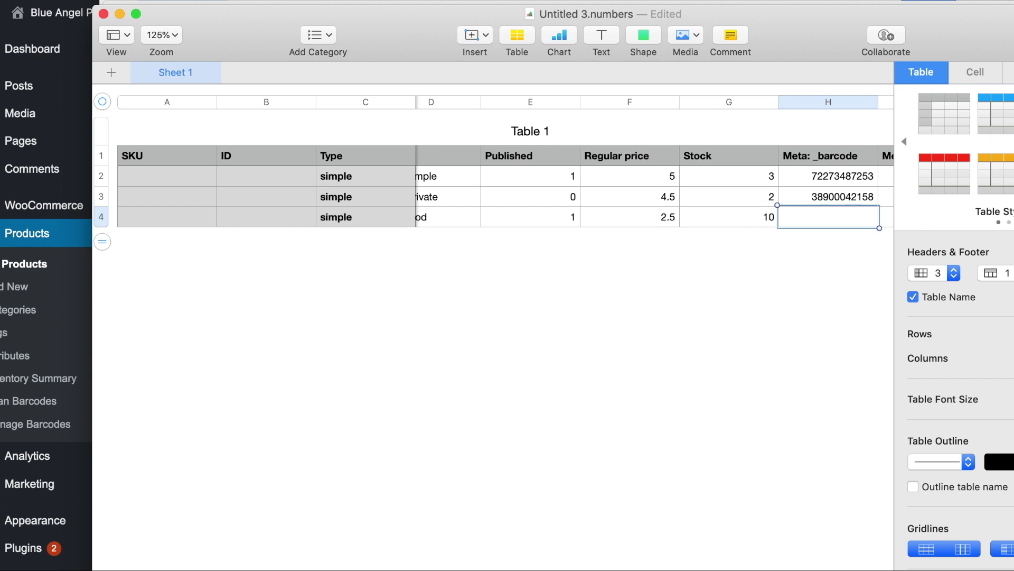
text(39000010214)
scroll(447, 209, right, 5)
click(698, 214)
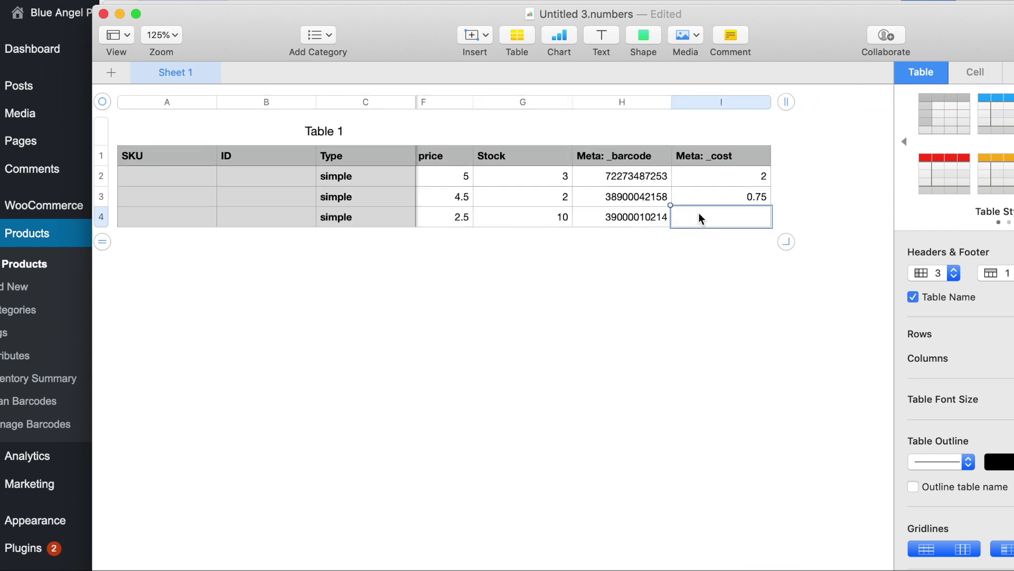
text(.75)
key(Return)
scroll(580, 337, left, 6)
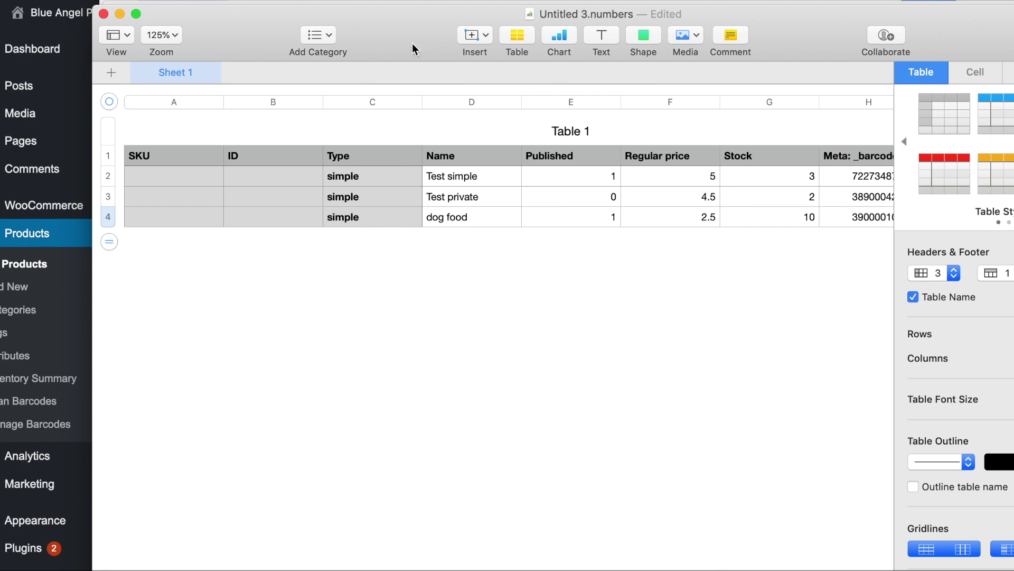
Export the table as Untitled 3.csv to the Desktop
click(153, 2)
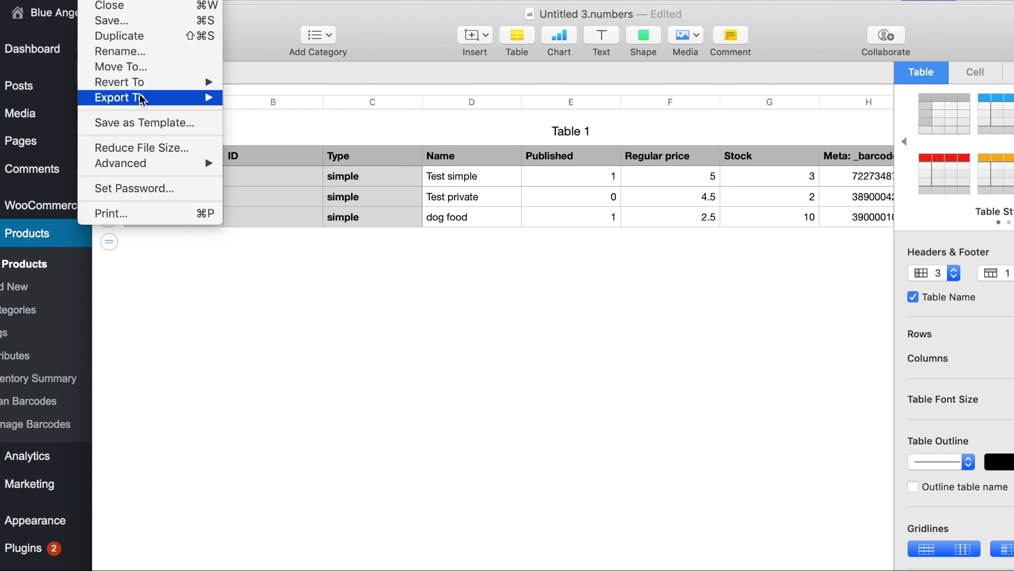
mouse_move(142, 100)
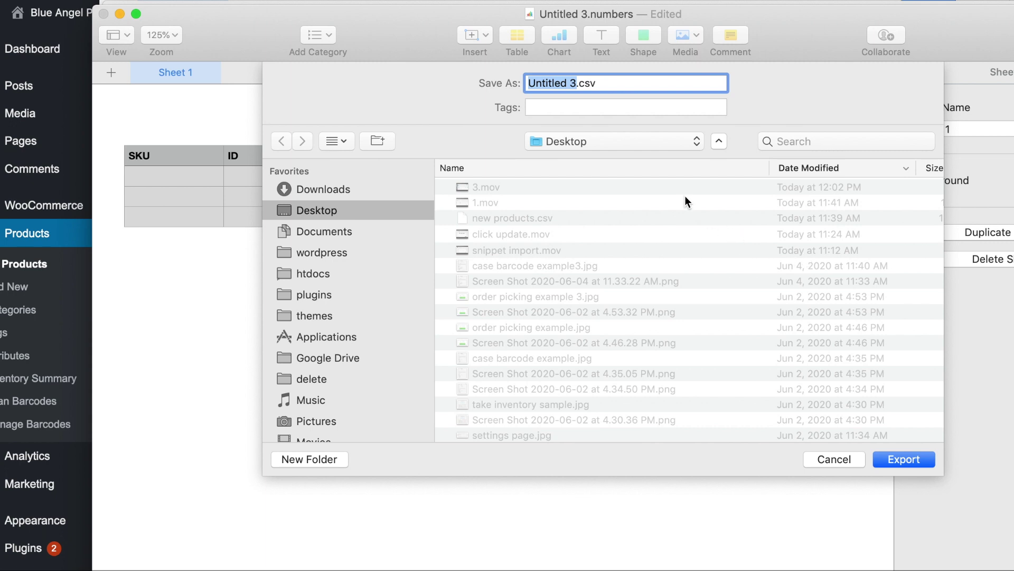
click(898, 458)
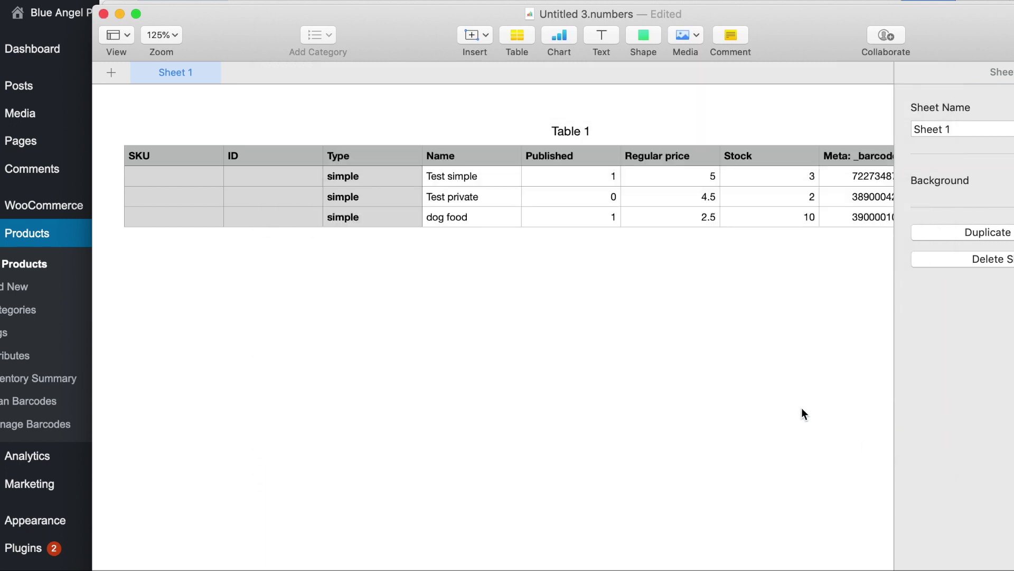
key(super+Tab)
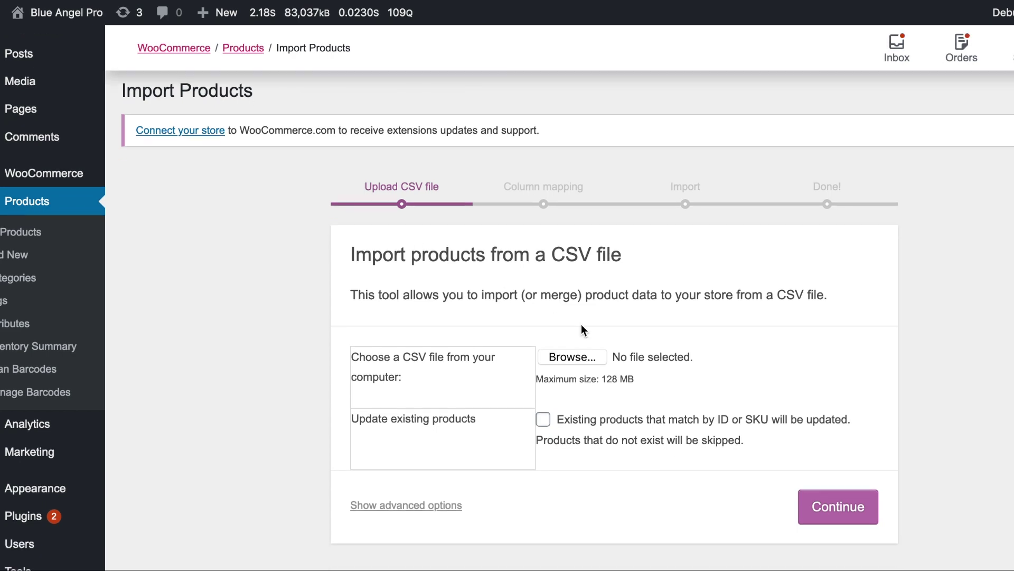
Upload Untitled 3.csv from the Desktop as the import file and continue to column mapping
click(571, 356)
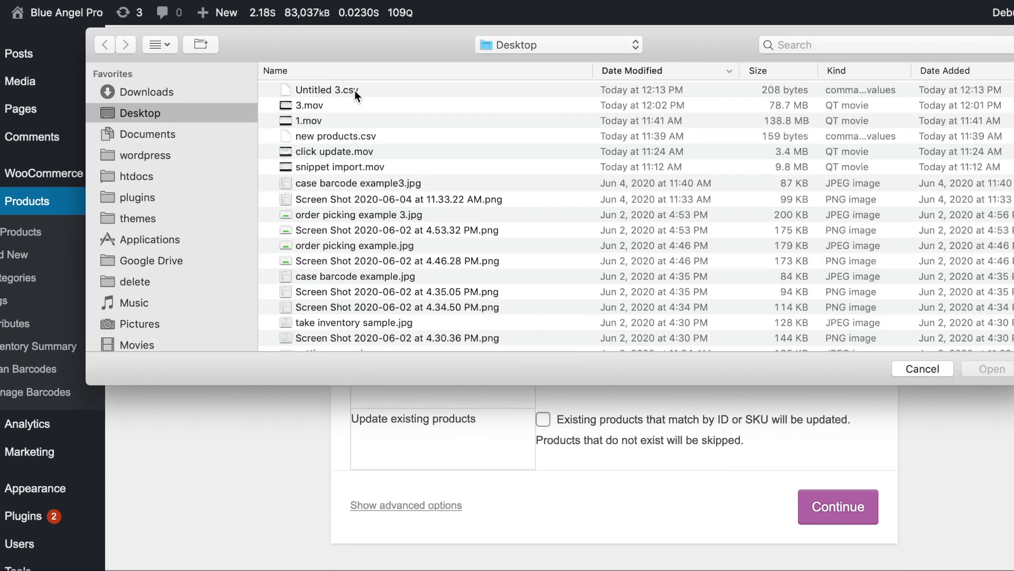
click(354, 91)
click(1004, 370)
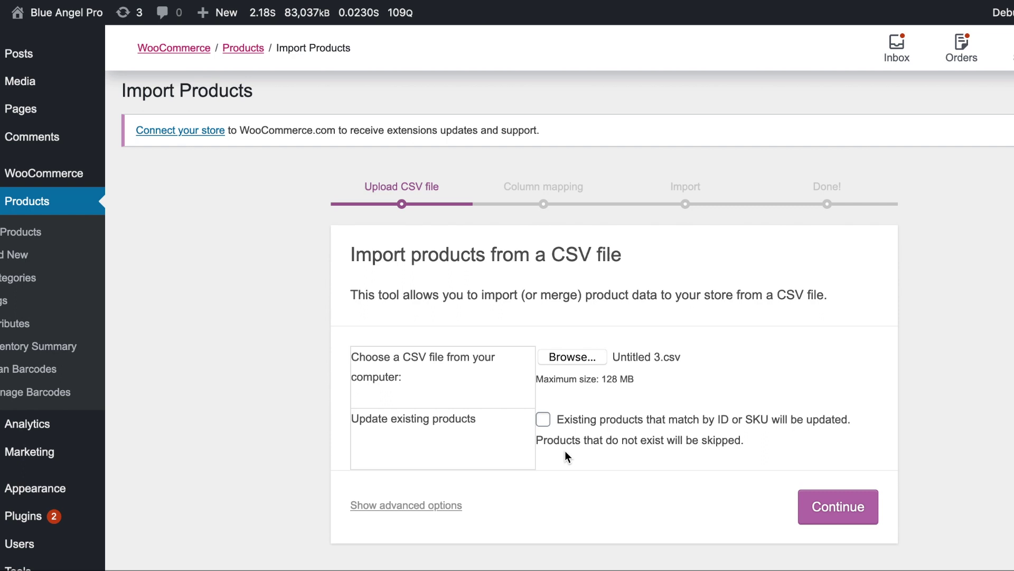
click(831, 497)
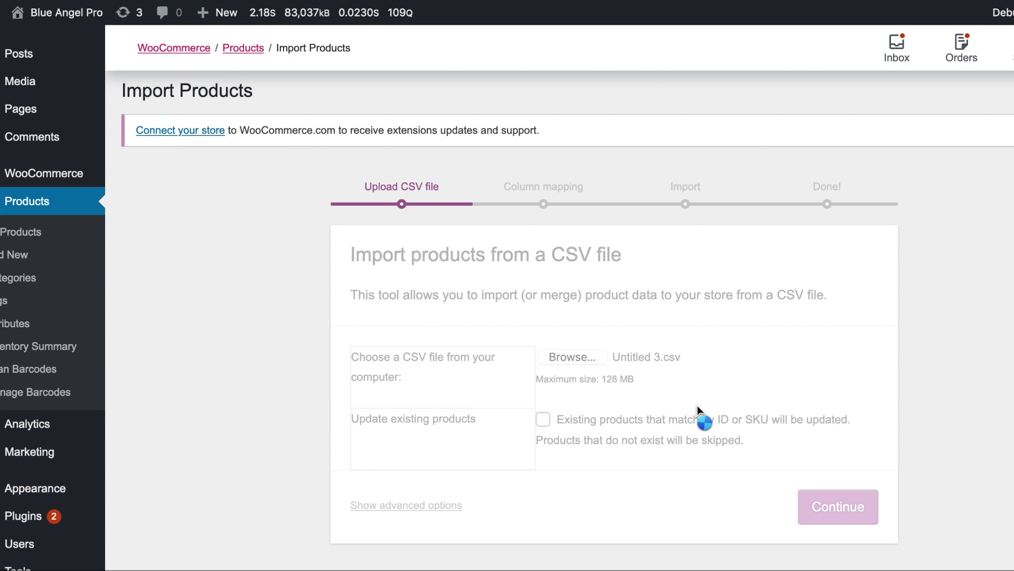
Check the mapping imports barcode and cost as meta data, then run the importer
scroll(700, 414, down, 3)
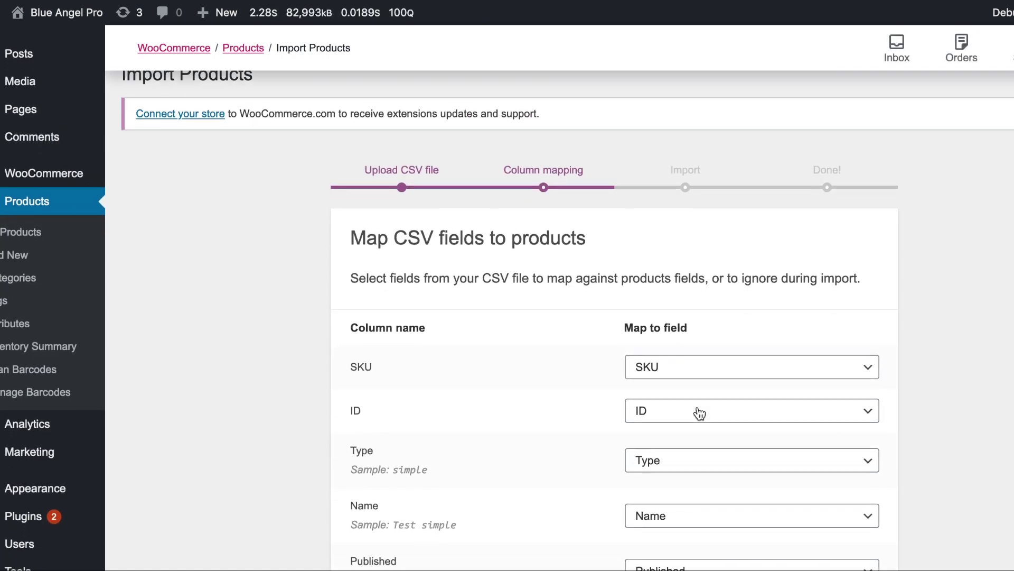
scroll(700, 414, down, 1)
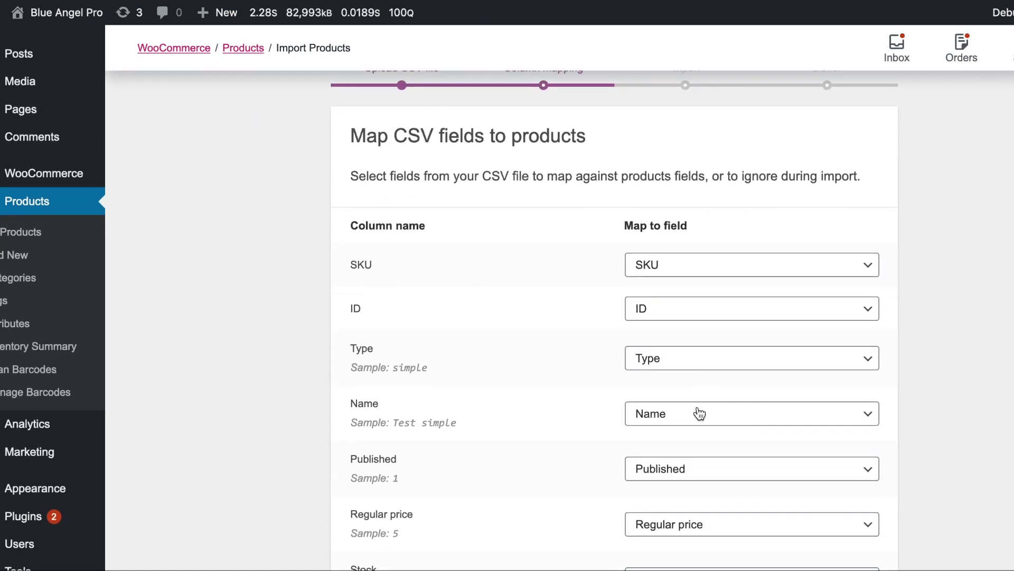
scroll(700, 414, down, 2)
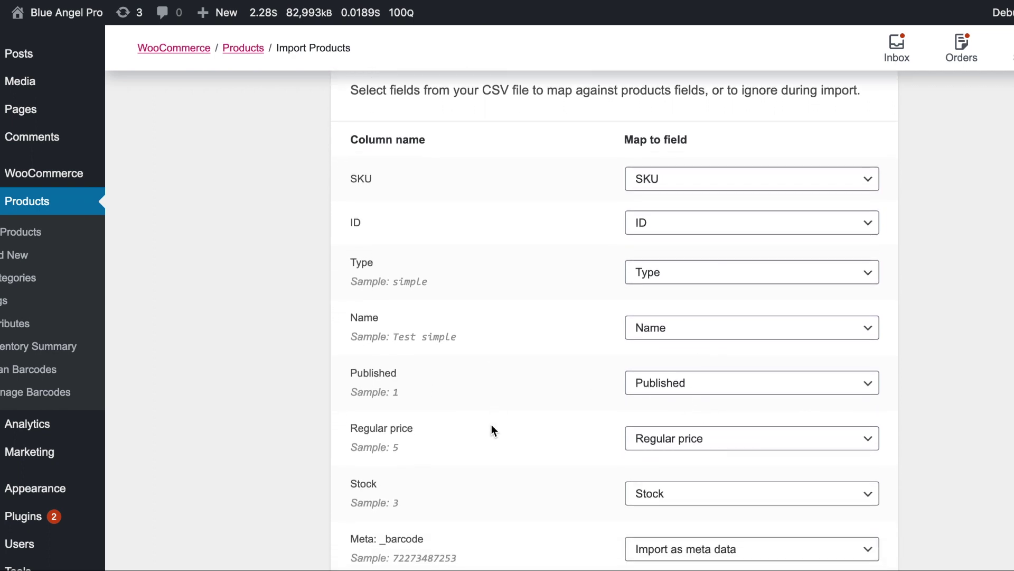
scroll(492, 428, down, 3)
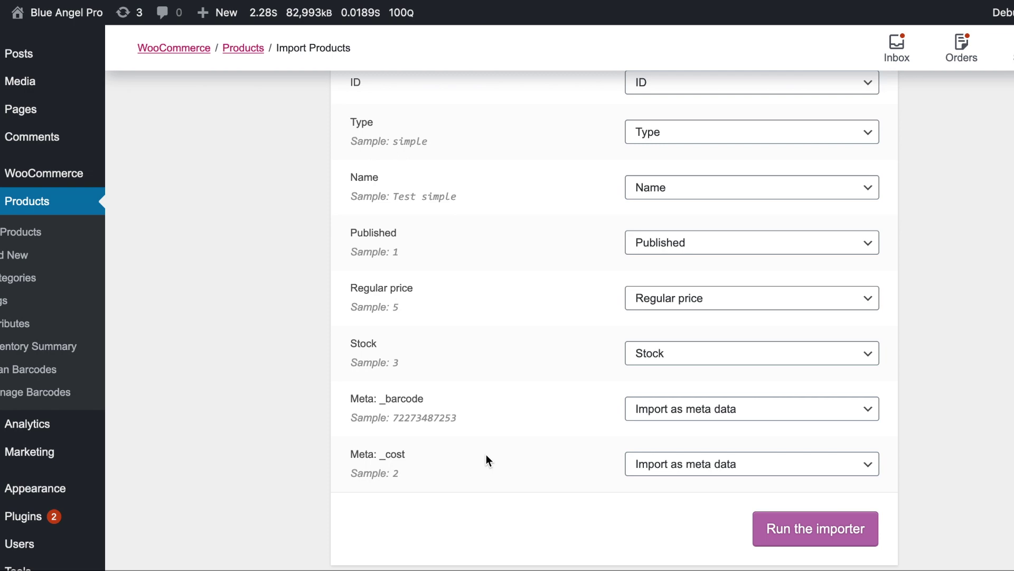
scroll(486, 454, up, 8)
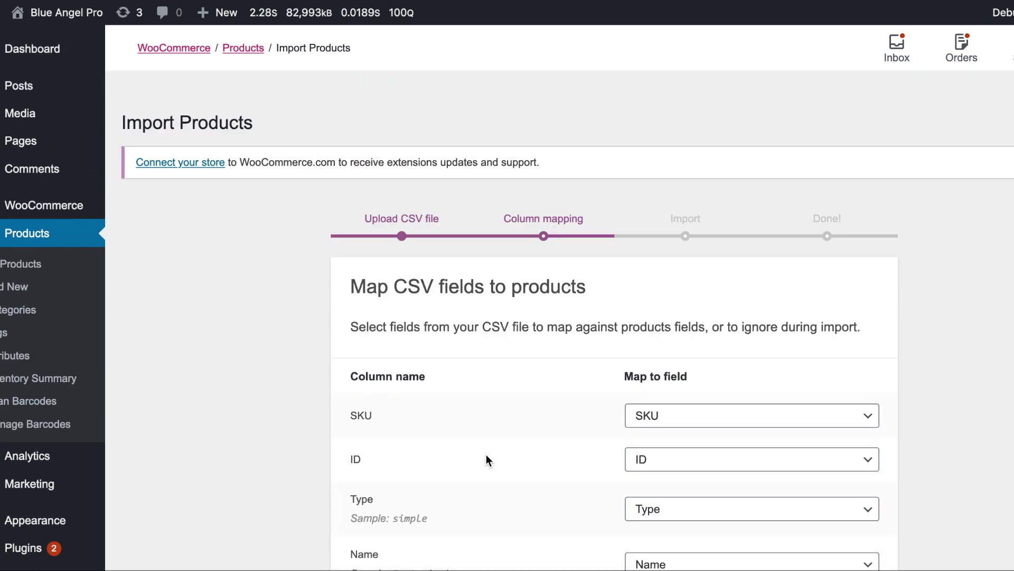
scroll(486, 454, down, 2)
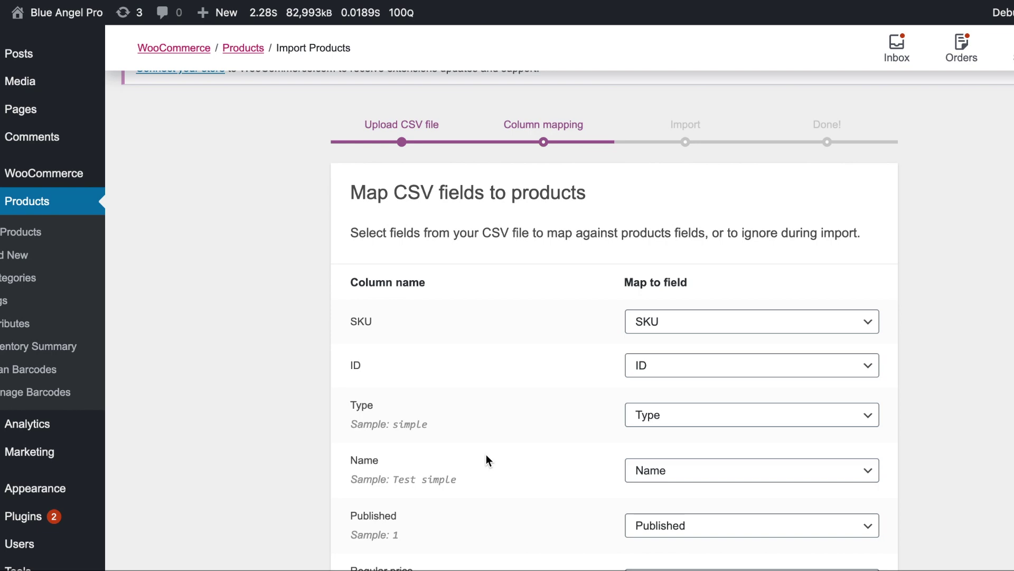
scroll(486, 455, down, 6)
scroll(486, 454, up, 3)
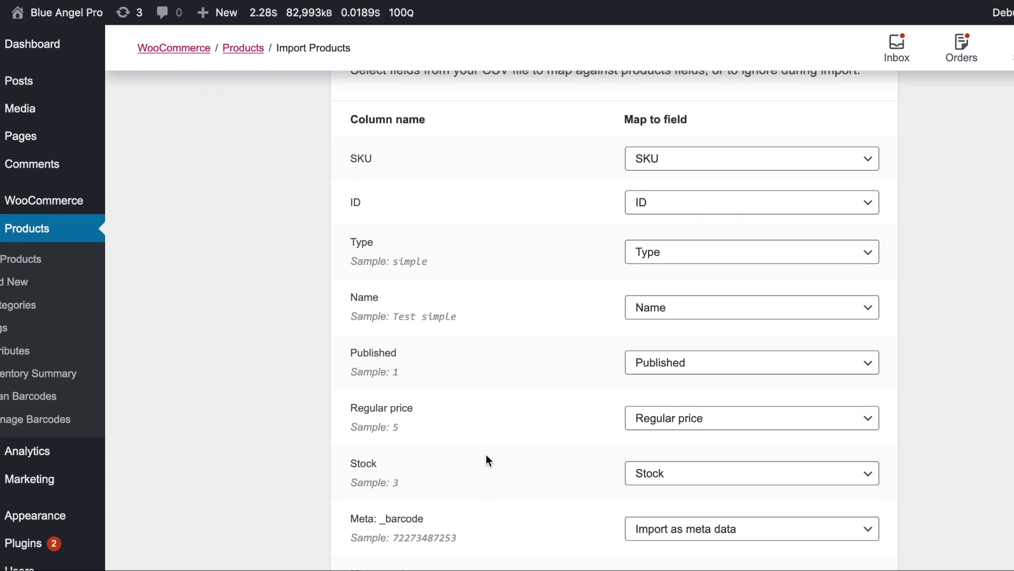
scroll(496, 438, down, 3)
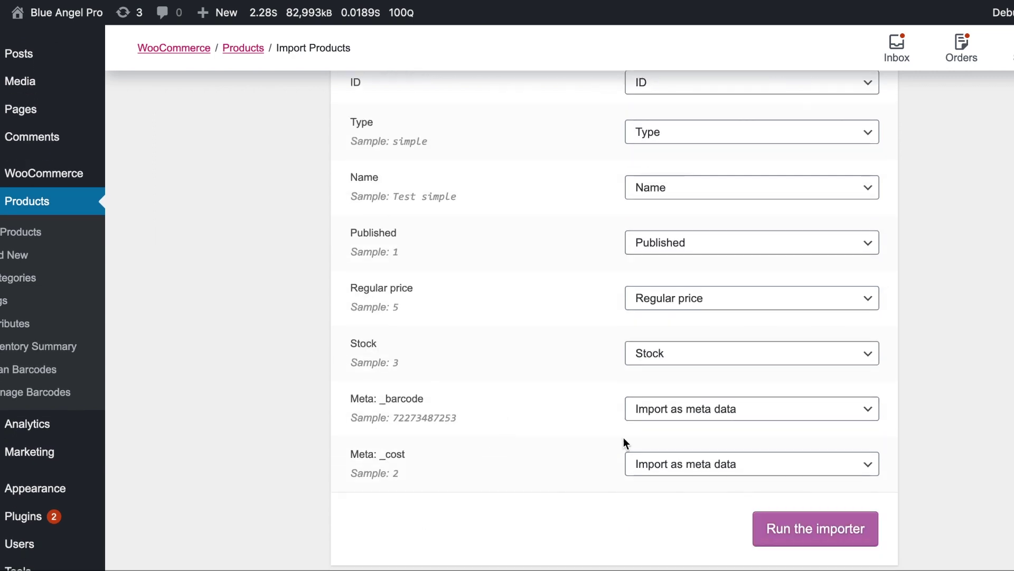
click(845, 528)
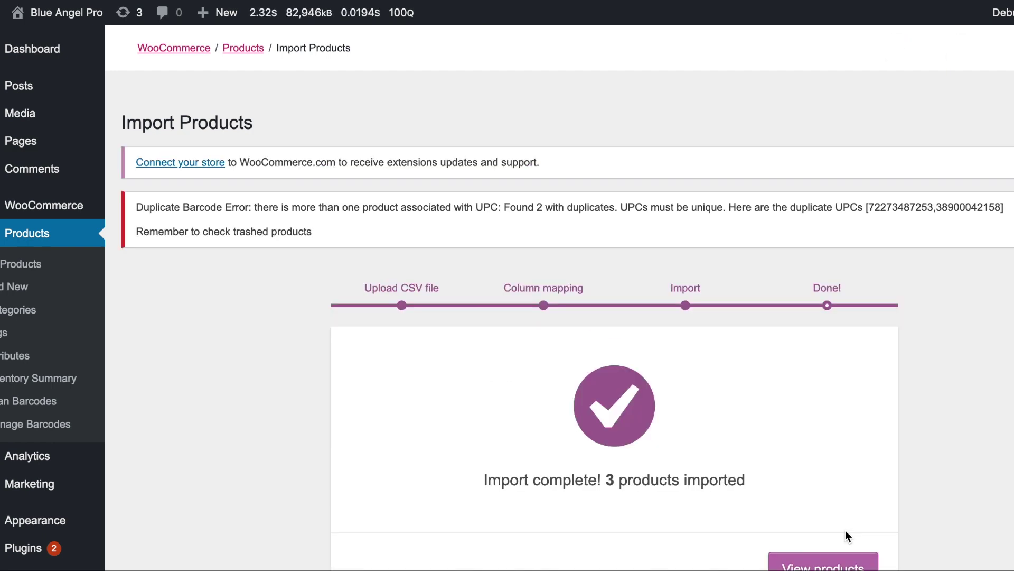
Scroll through the Products list to review dog food, Test simple and Test private with their barcodes, stock and prices
scroll(845, 531, down, 1)
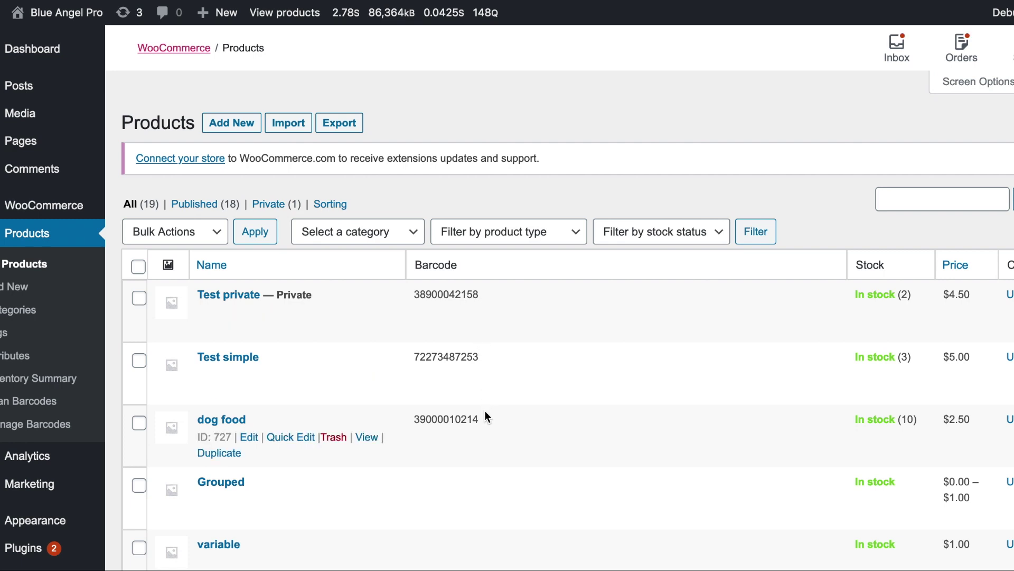
scroll(484, 411, down, 1)
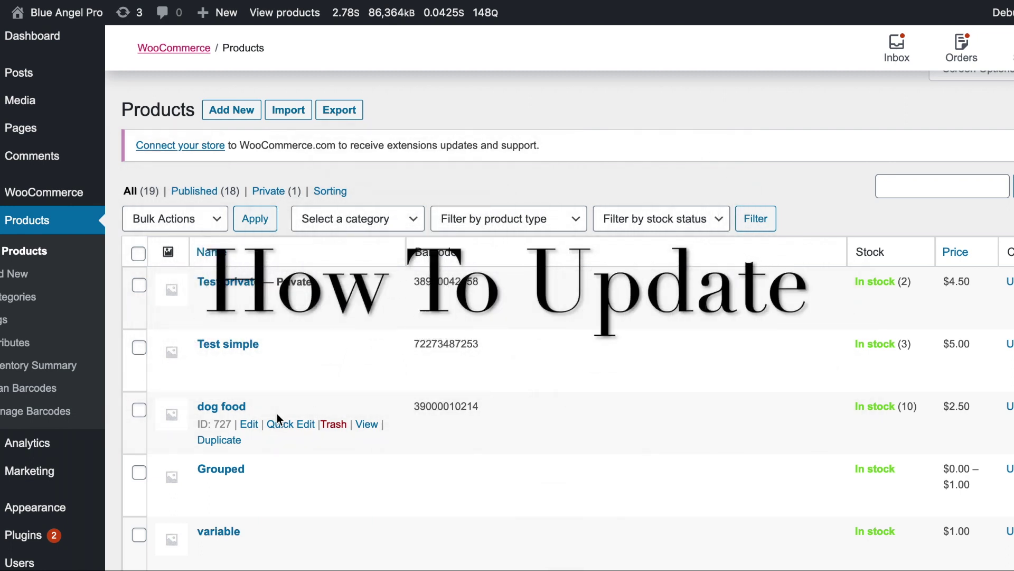
mouse_move(233, 323)
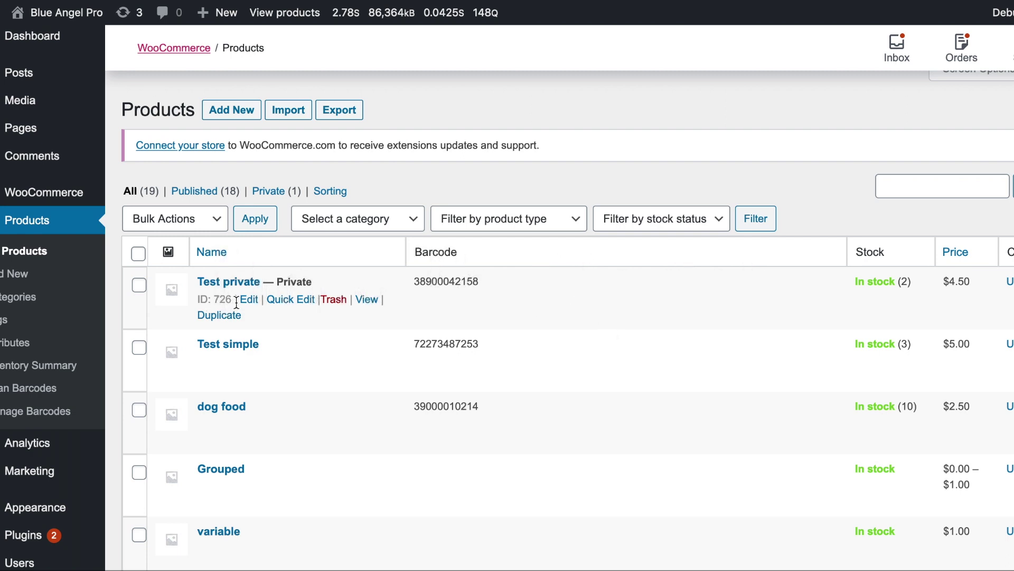
Enter ID 726 for the Test simple row in the Numbers table
key(super+Tab)
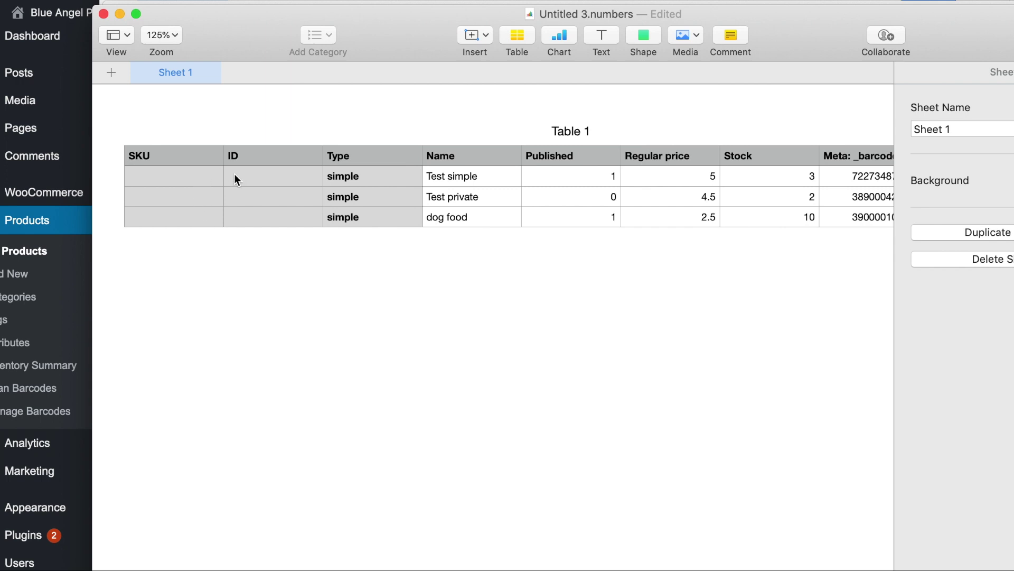
click(257, 182)
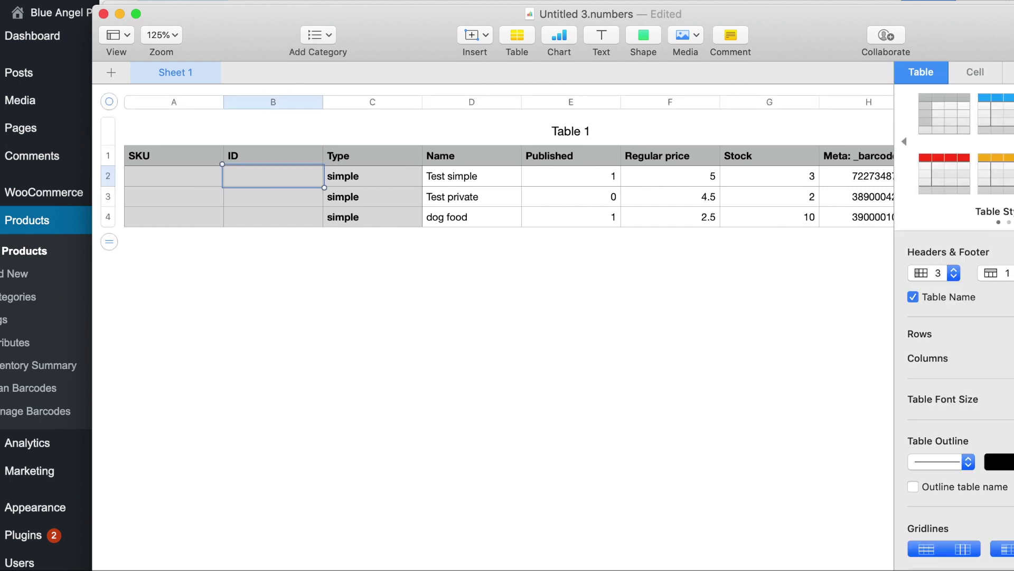
text(726)
key(Return)
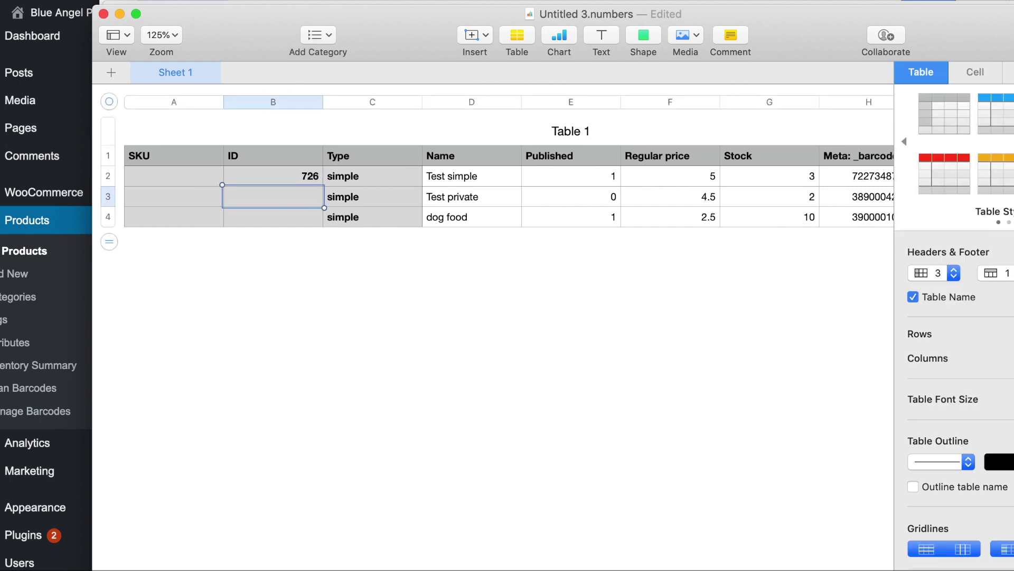
Check the remaining IDs in WooCommerce, then enter 725 for Test private and 727 for dog food
key(super+Tab)
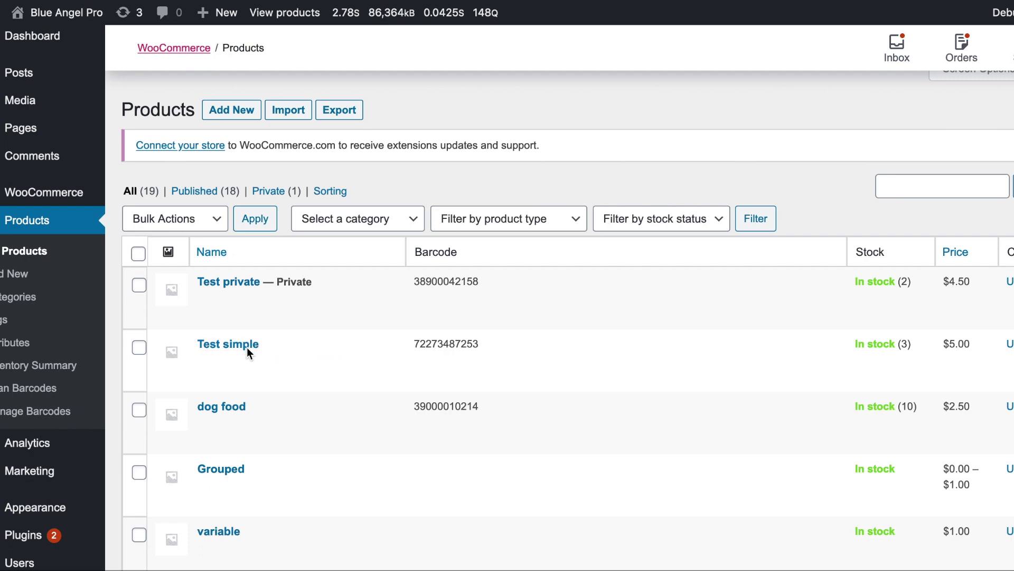
key(super+Tab)
key(super+Tab)
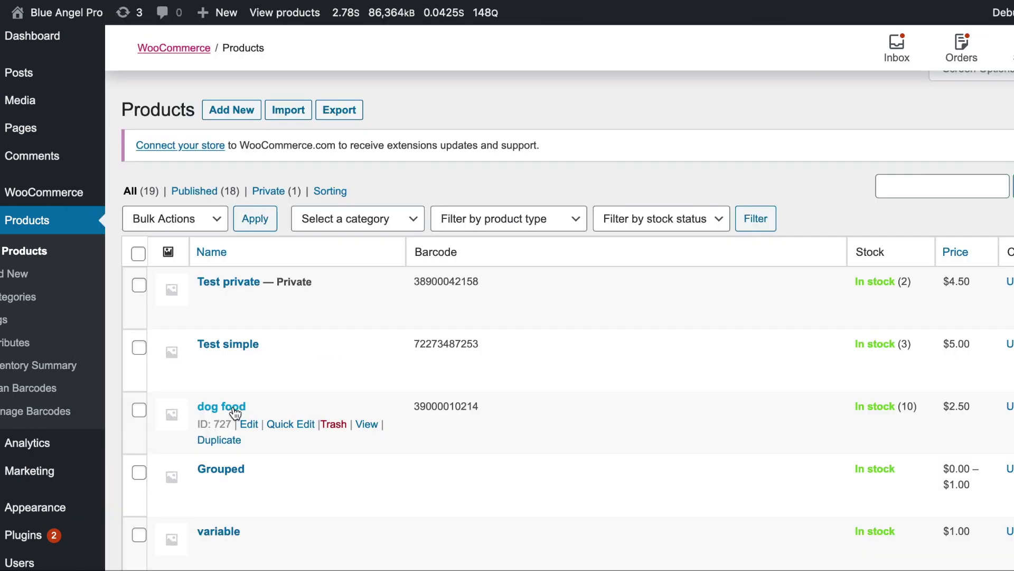
key(super+Tab)
text(725)
key(Return)
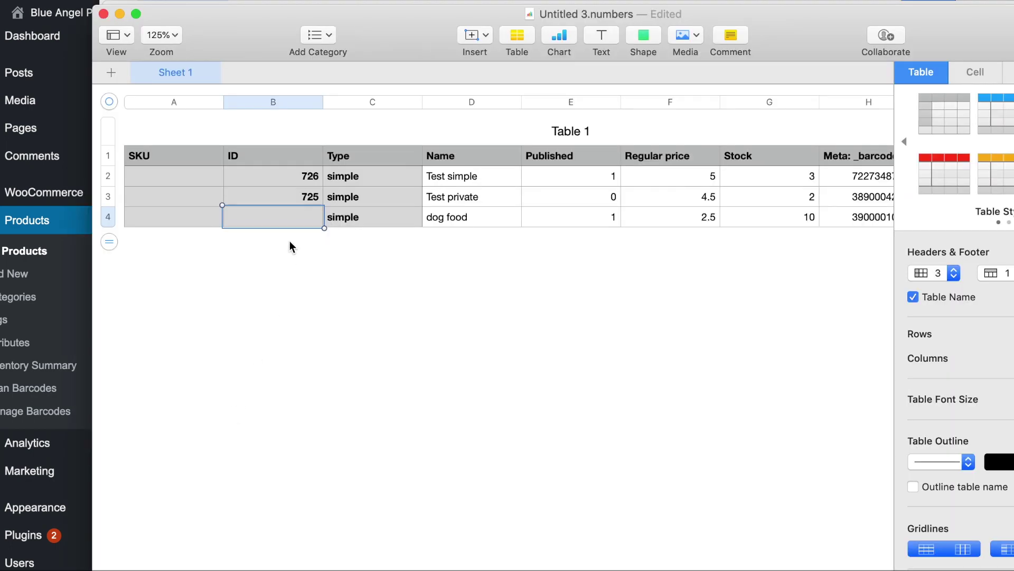
text(727)
key(Return)
scroll(345, 372, right, 2)
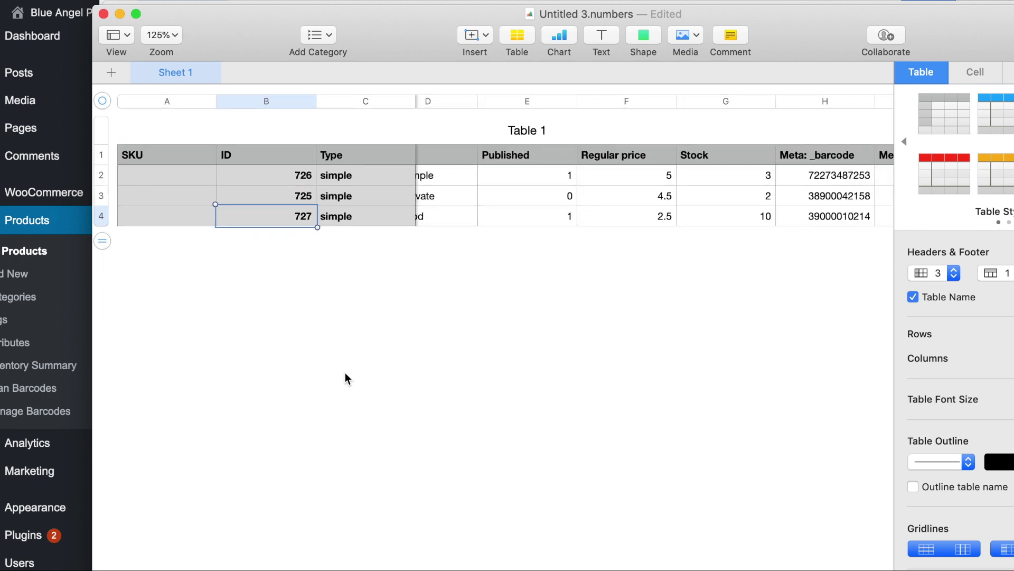
scroll(345, 373, left, 2)
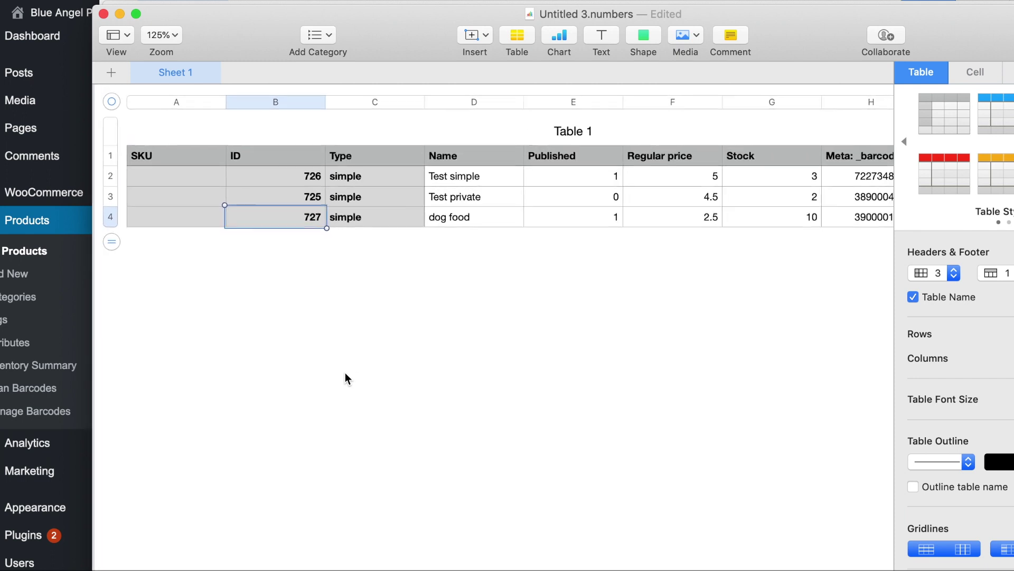
Rename the first two products to 'Updated Simple' and 'Updated Private'
click(474, 181)
text(Up)
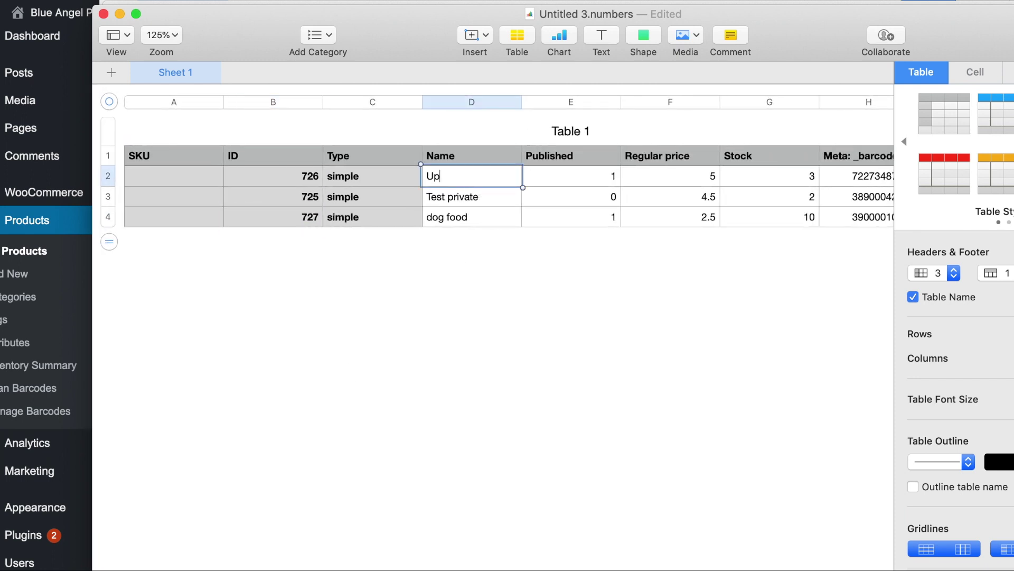
text(dated Simple)
click(498, 198)
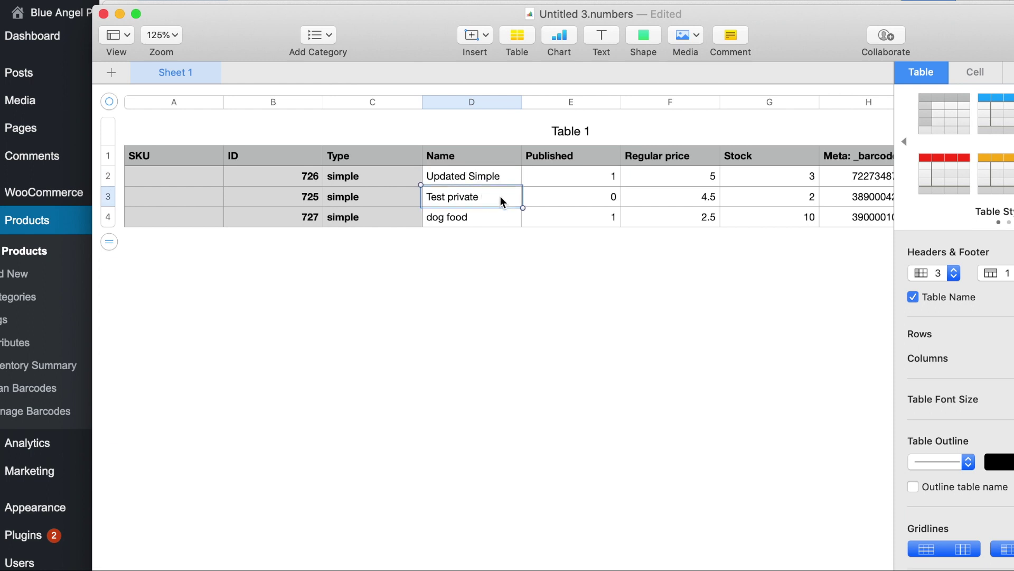
text(Updated Private)
Change the three products' stock values to 5, 4 and 7
scroll(674, 252, right, 3)
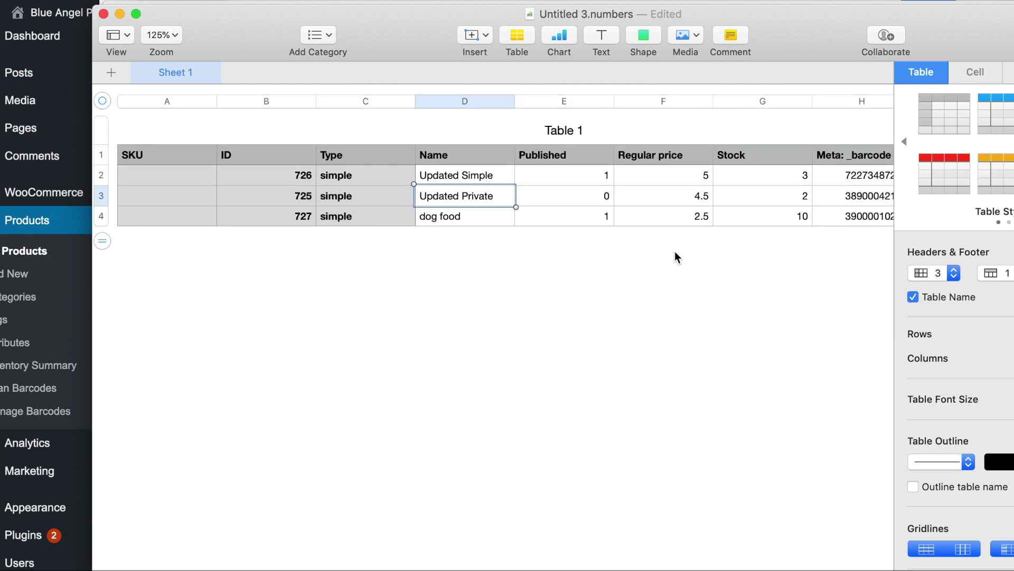
click(744, 181)
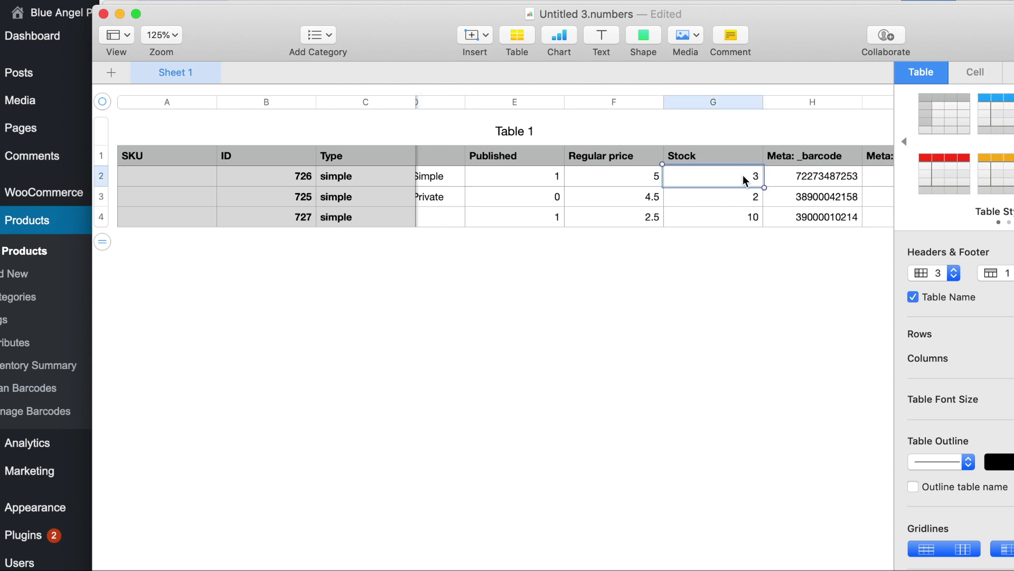
text(5)
key(Return)
text(4)
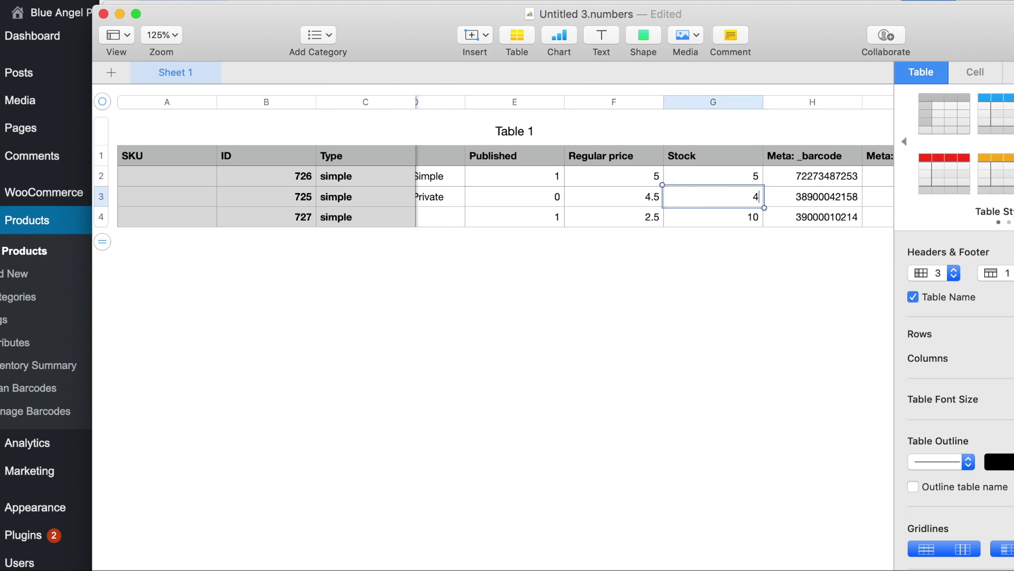
key(Return)
text(7)
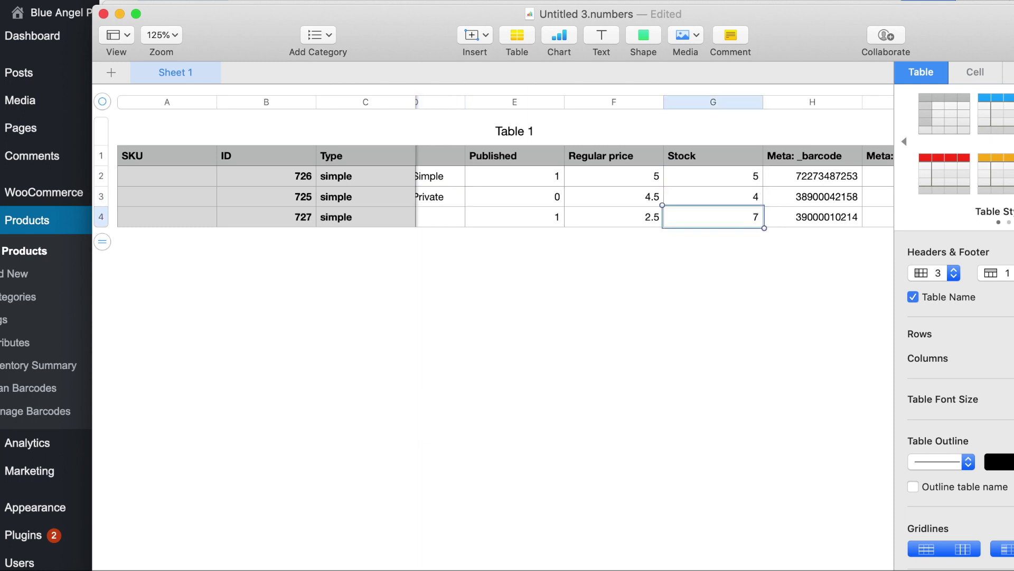
scroll(684, 217, right, 3)
scroll(685, 217, left, 5)
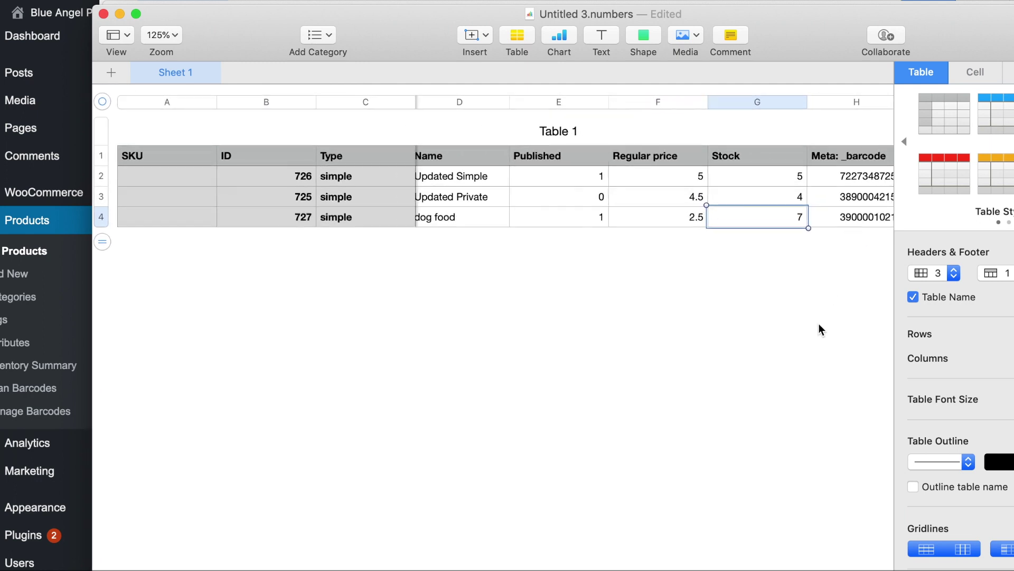
scroll(781, 316, left, 1)
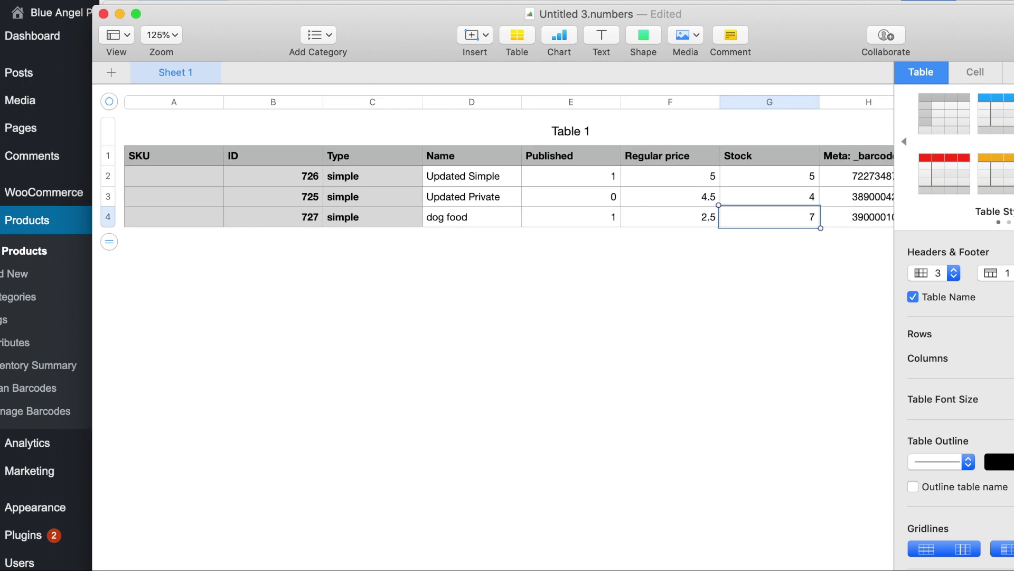
click(103, 0)
Export the table as CSV to Untitled 3.csv on the Desktop, replacing the old copy, and return to WooCommerce
mouse_move(145, 96)
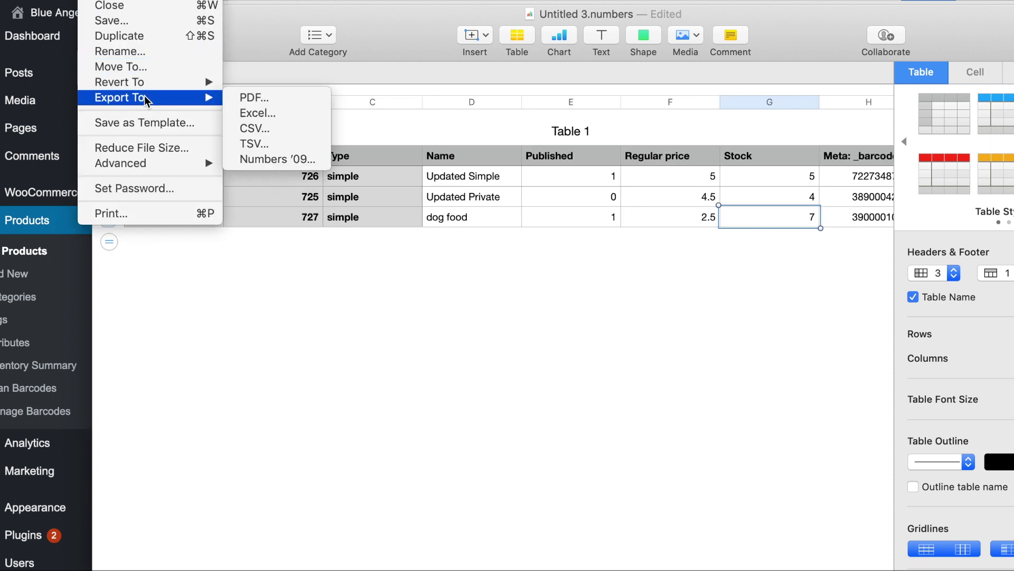
click(258, 129)
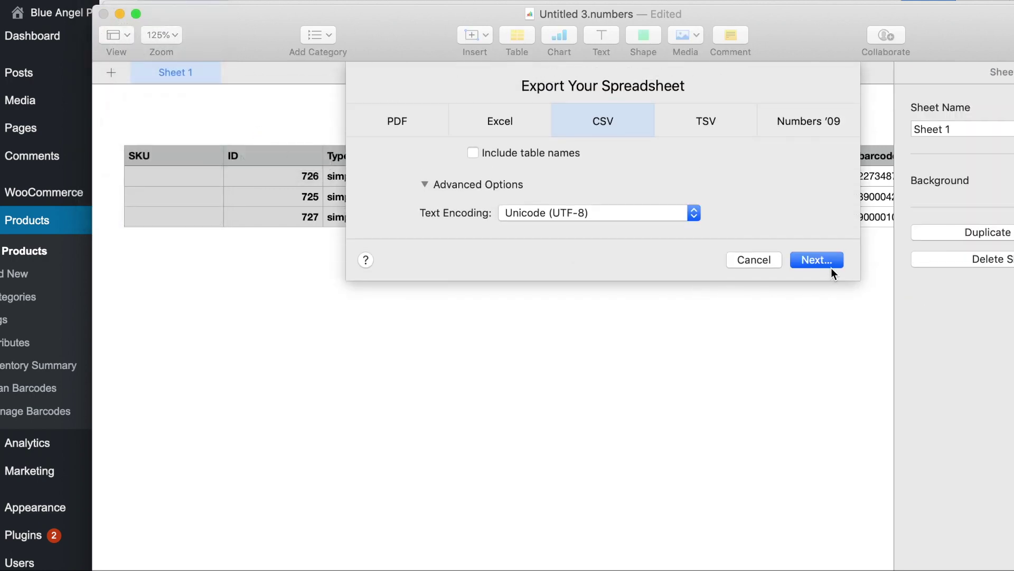
click(828, 258)
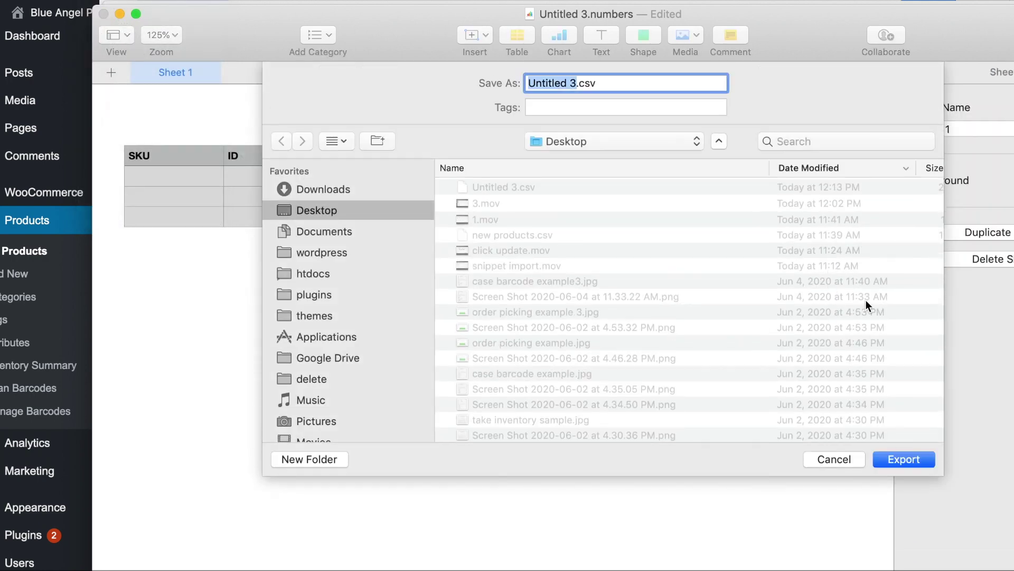
click(915, 462)
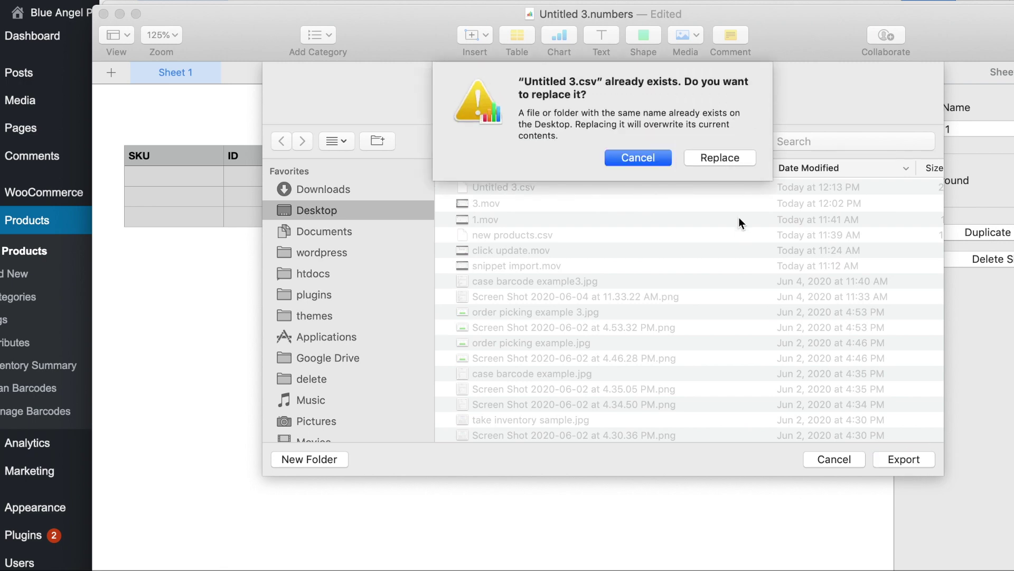
click(721, 155)
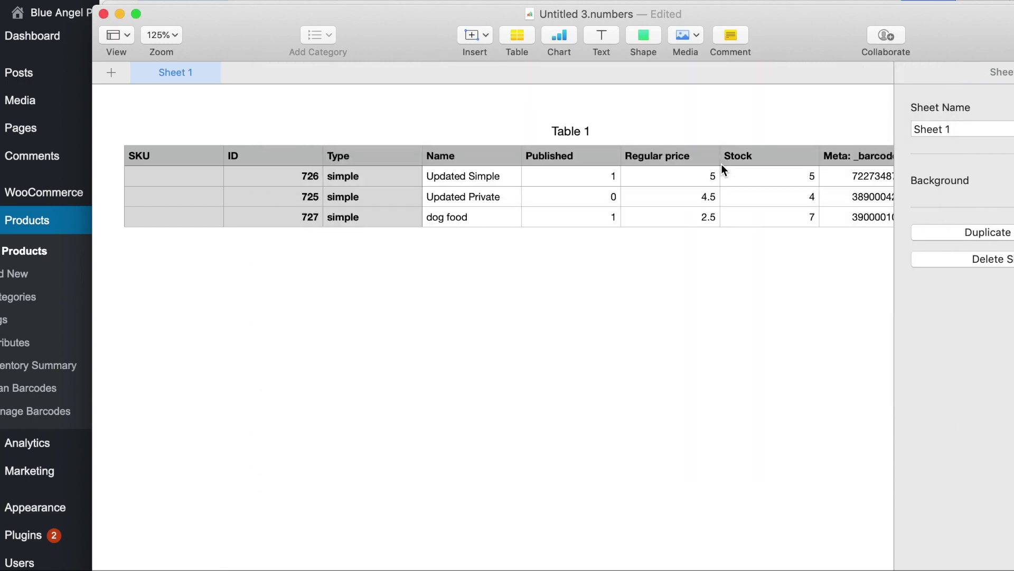
key(super+Tab)
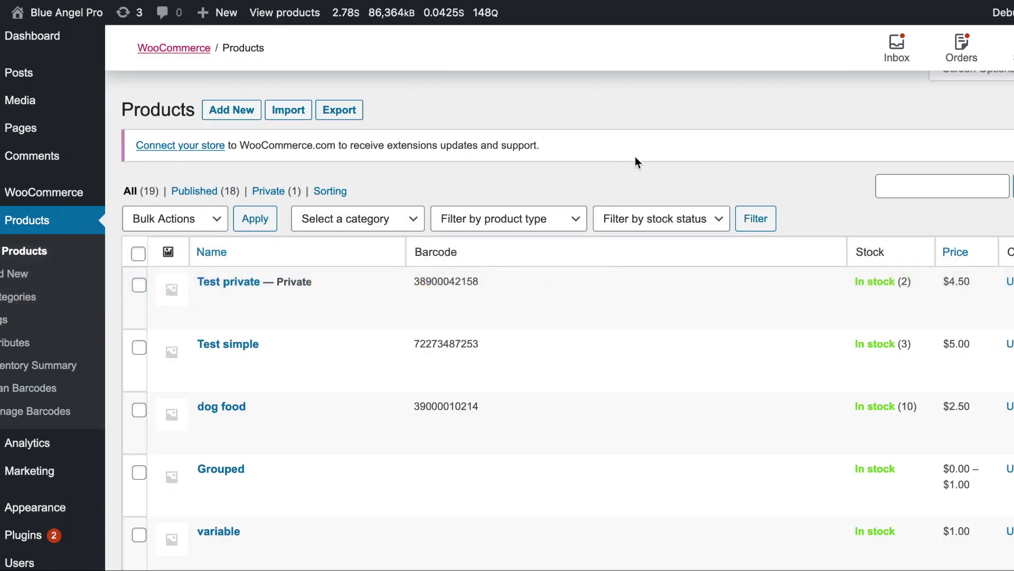
Upload Untitled 3.csv in the product importer with 'Update existing products' enabled
click(295, 117)
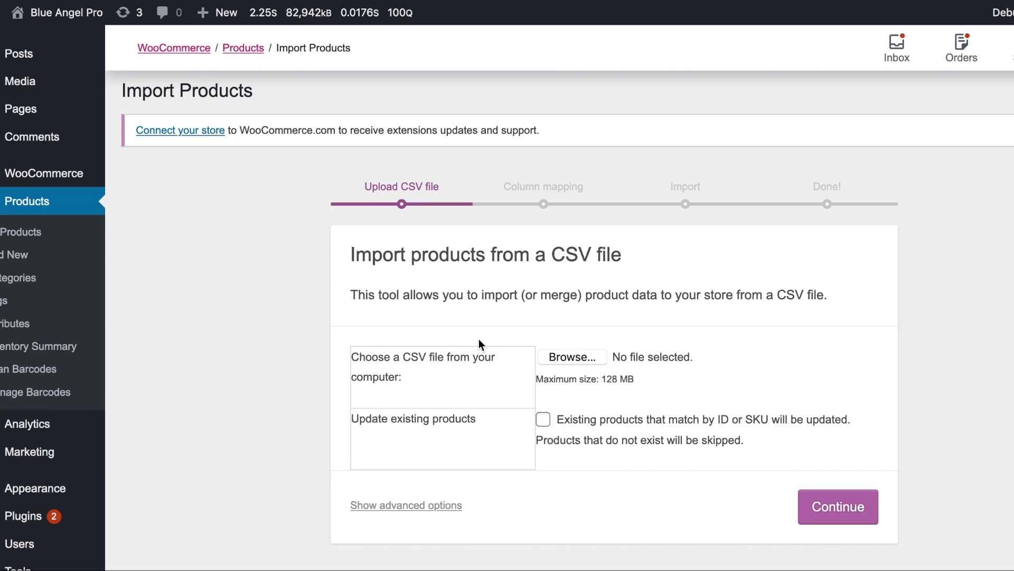
click(587, 364)
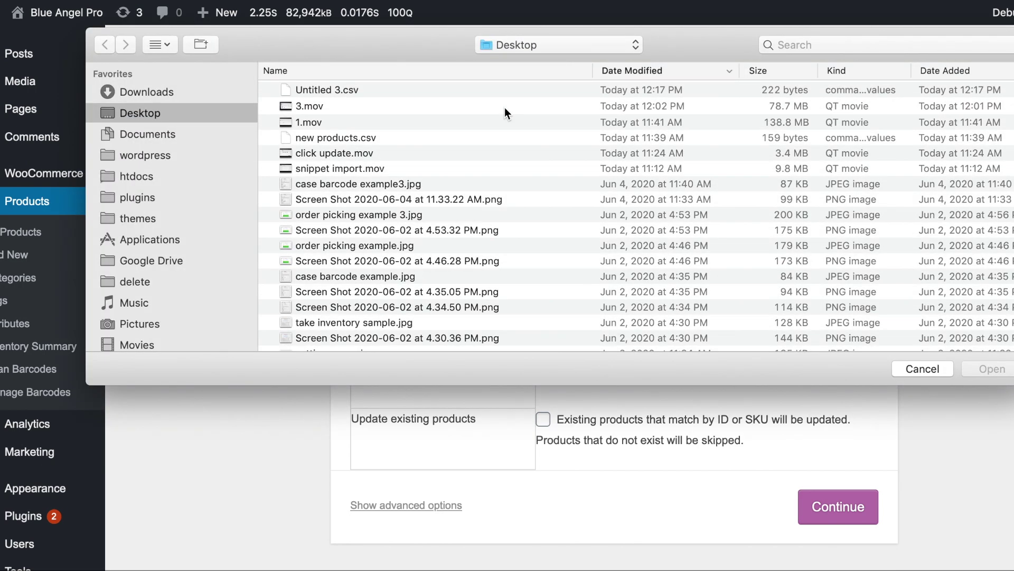
click(350, 91)
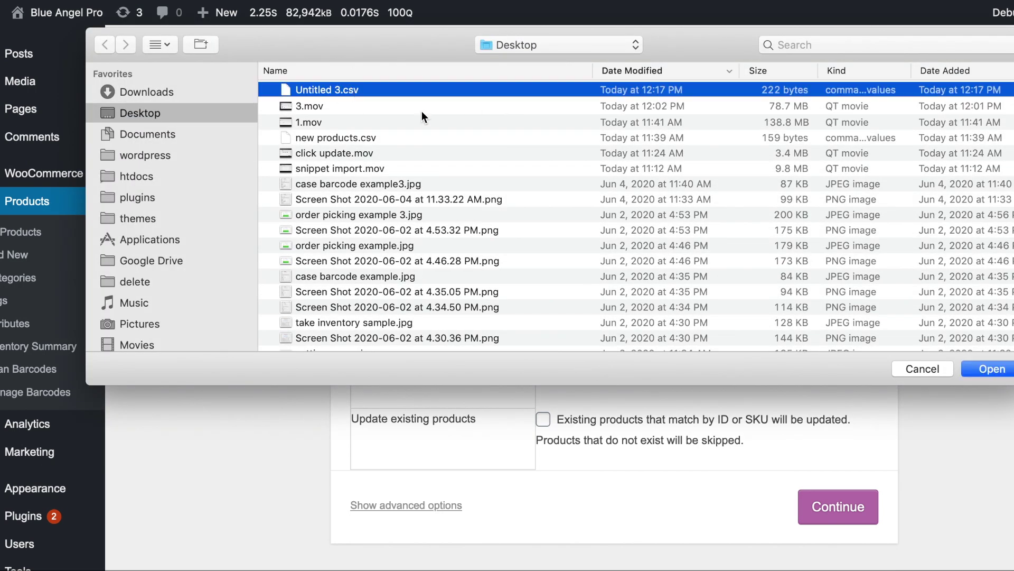
click(992, 368)
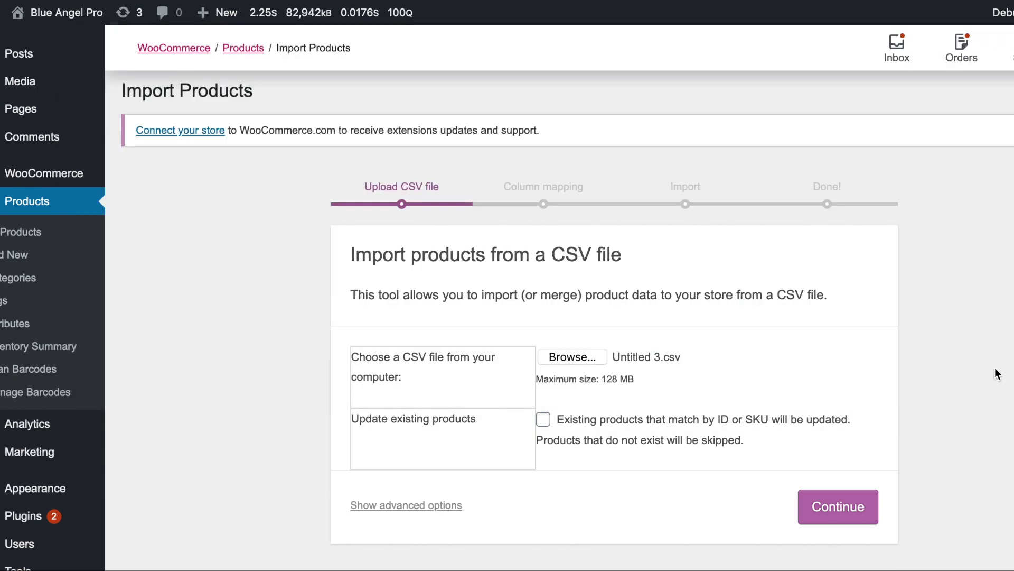
click(544, 421)
click(829, 515)
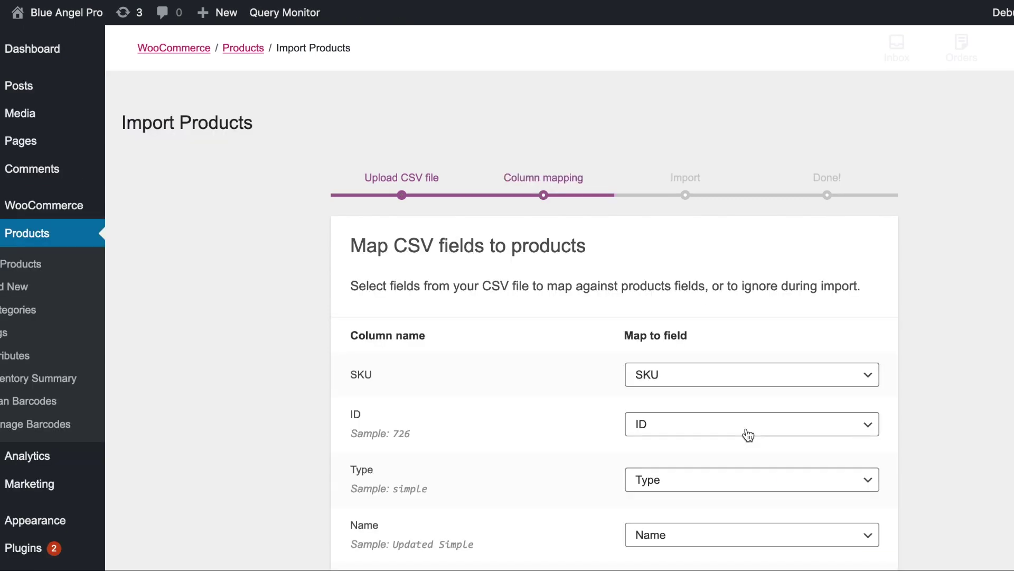
Run the importer with the current column mapping, updating 3 products, and view the updated product list
scroll(748, 433, down, 8)
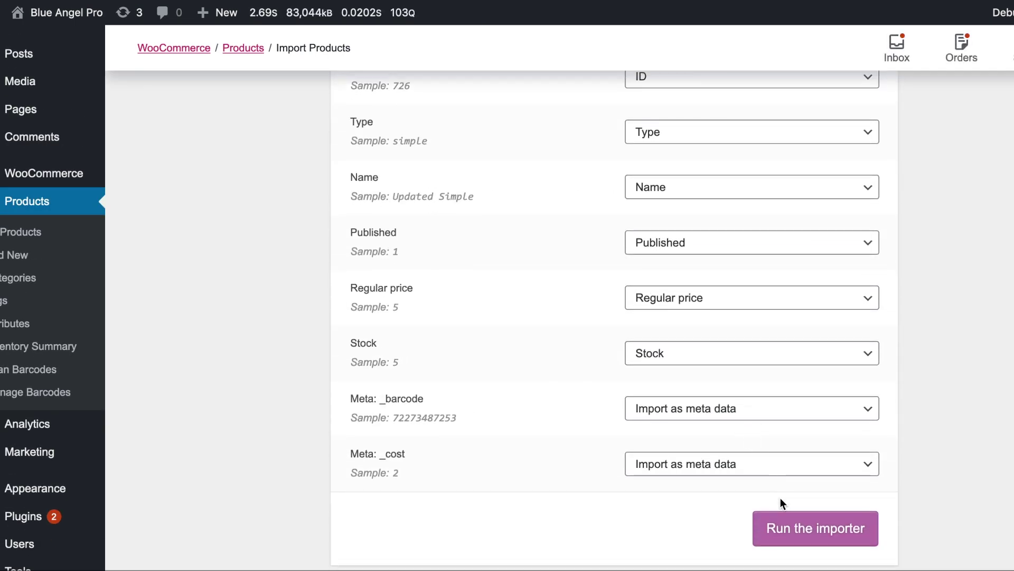
click(788, 520)
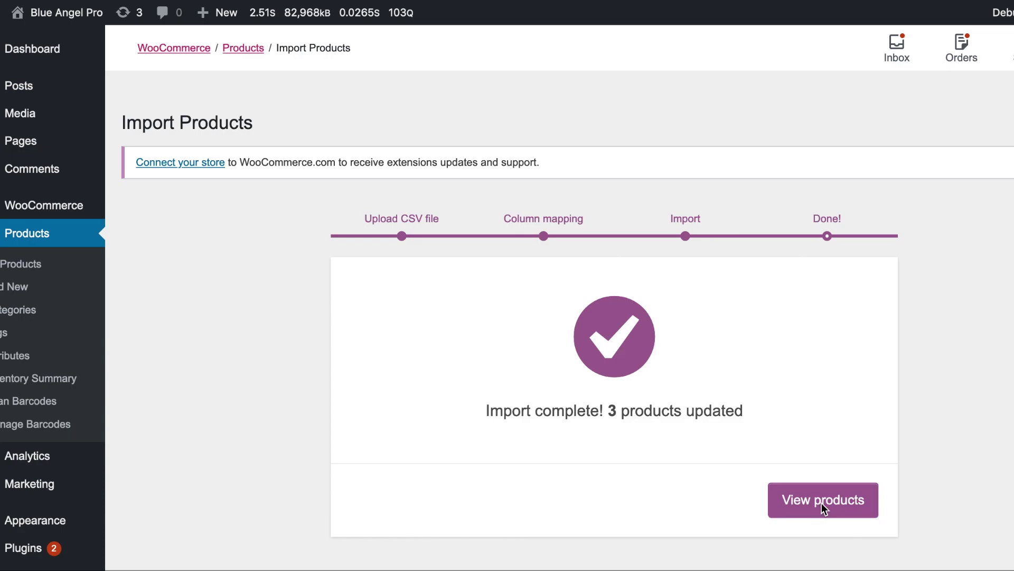
click(822, 503)
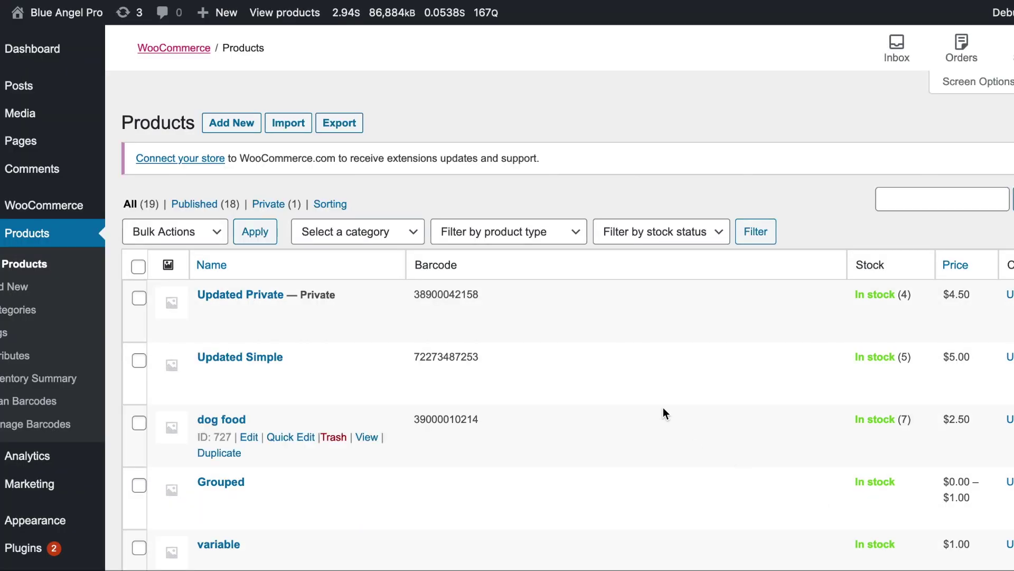